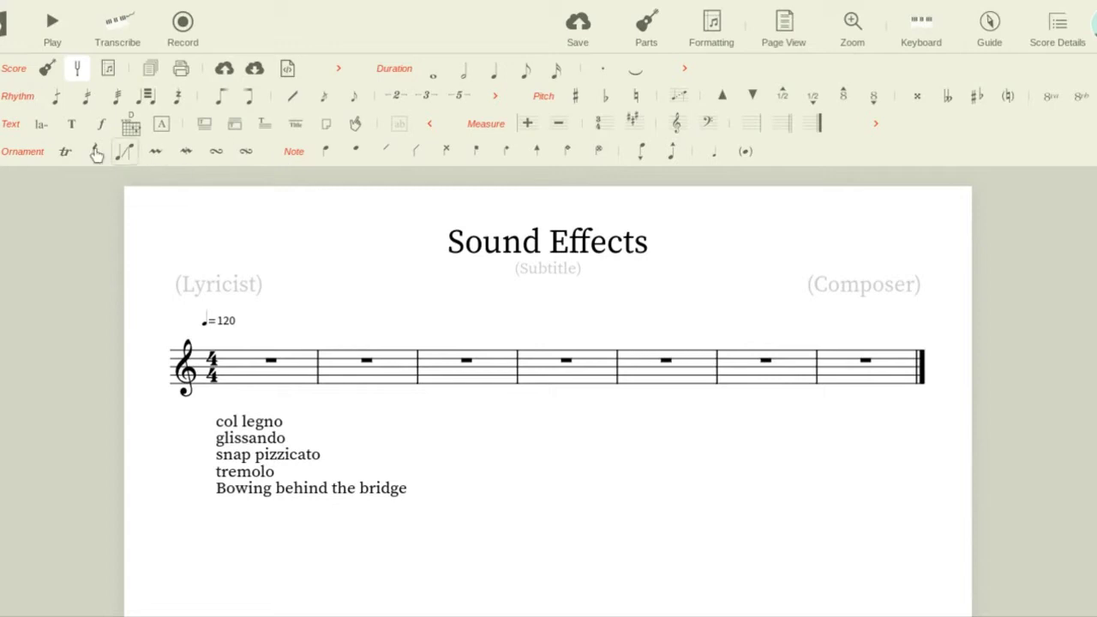
pyautogui.moveTo(4, 165)
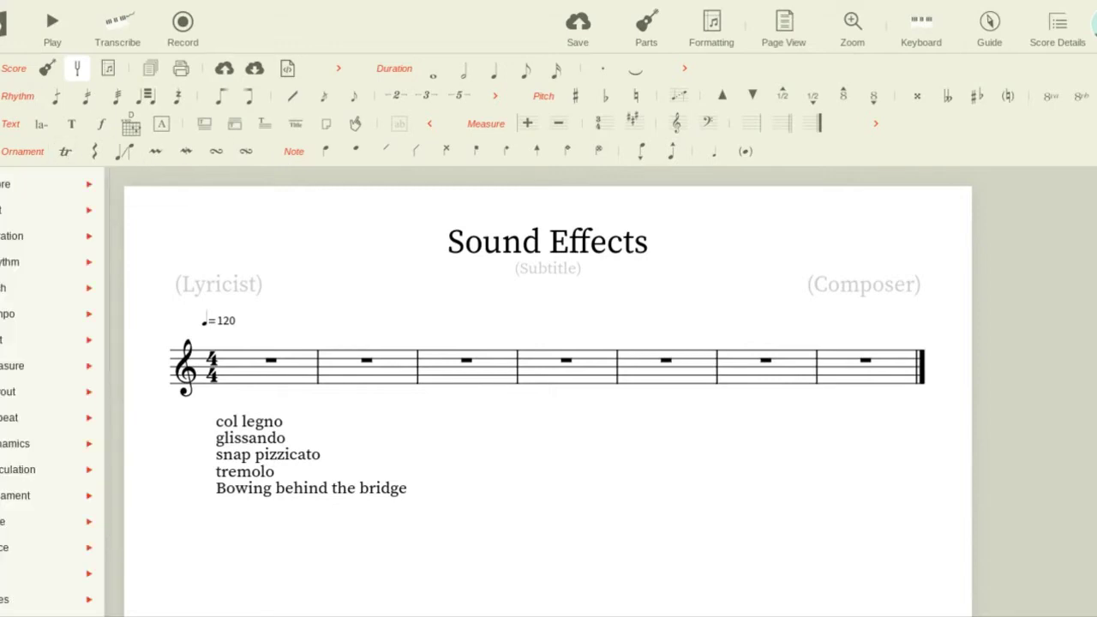
pyautogui.moveTo(17, 240)
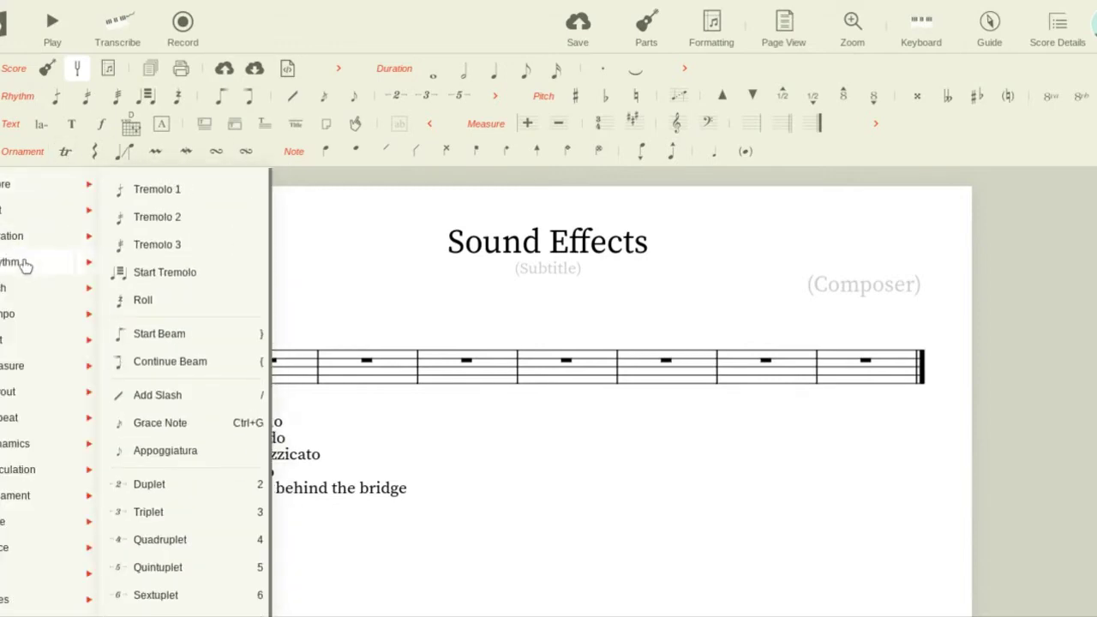
pyautogui.moveTo(25, 288)
pyautogui.moveTo(42, 343)
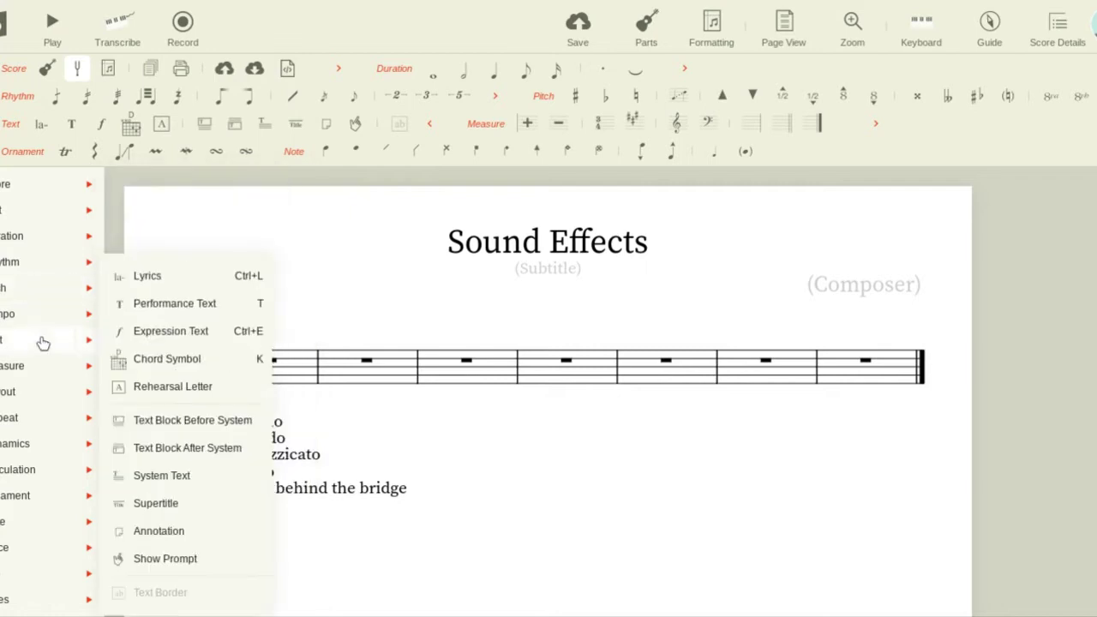
pyautogui.moveTo(20, 511)
pyautogui.moveTo(12, 532)
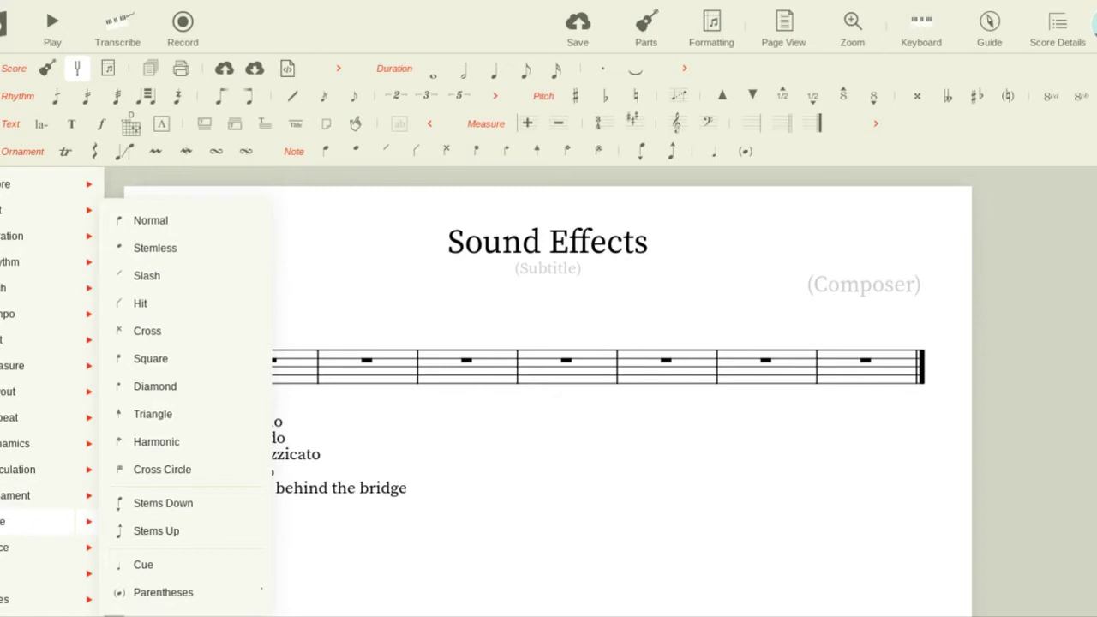
pyautogui.moveTo(13, 209)
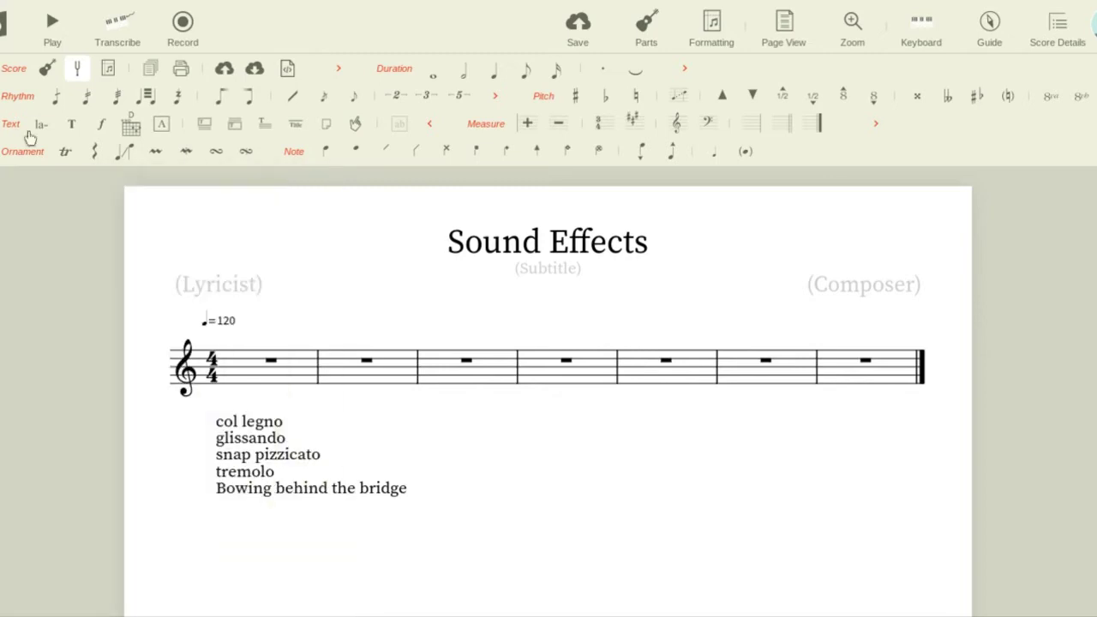
# - Fill measure 1 with eight eighth notes on the F in the lowest staff space
pyautogui.click(235, 383)
pyautogui.click(237, 376)
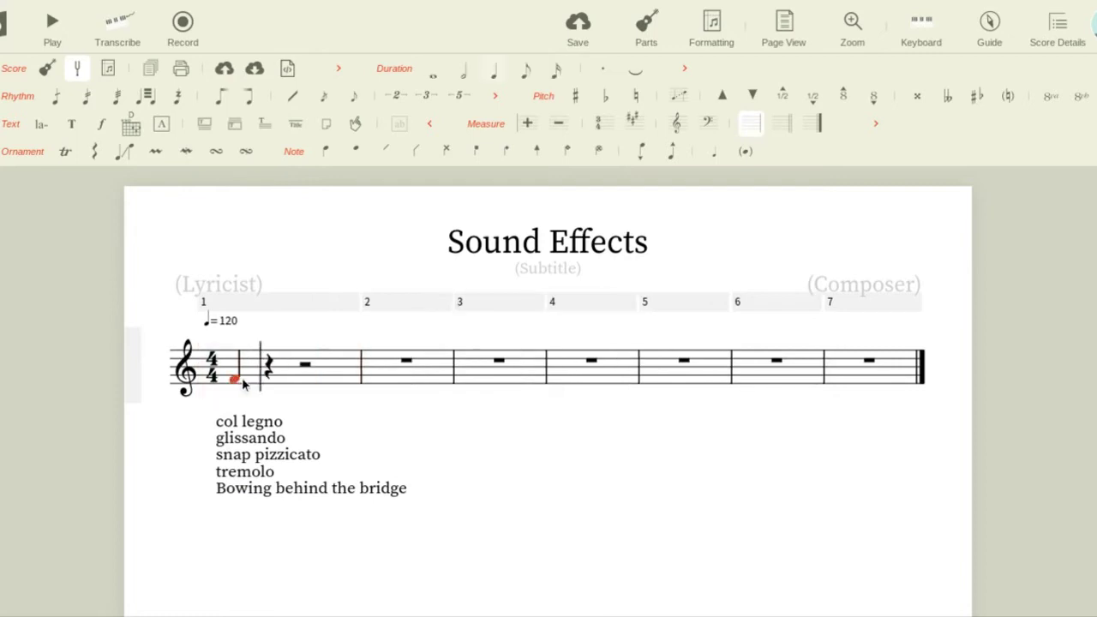
pyautogui.click(527, 71)
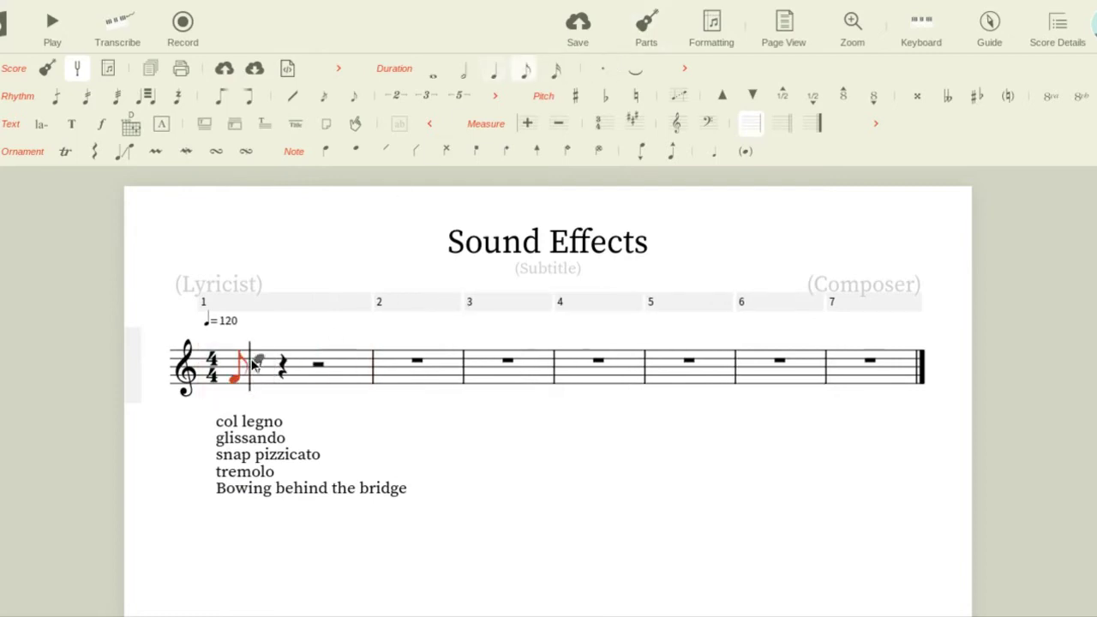
pyautogui.click(257, 378)
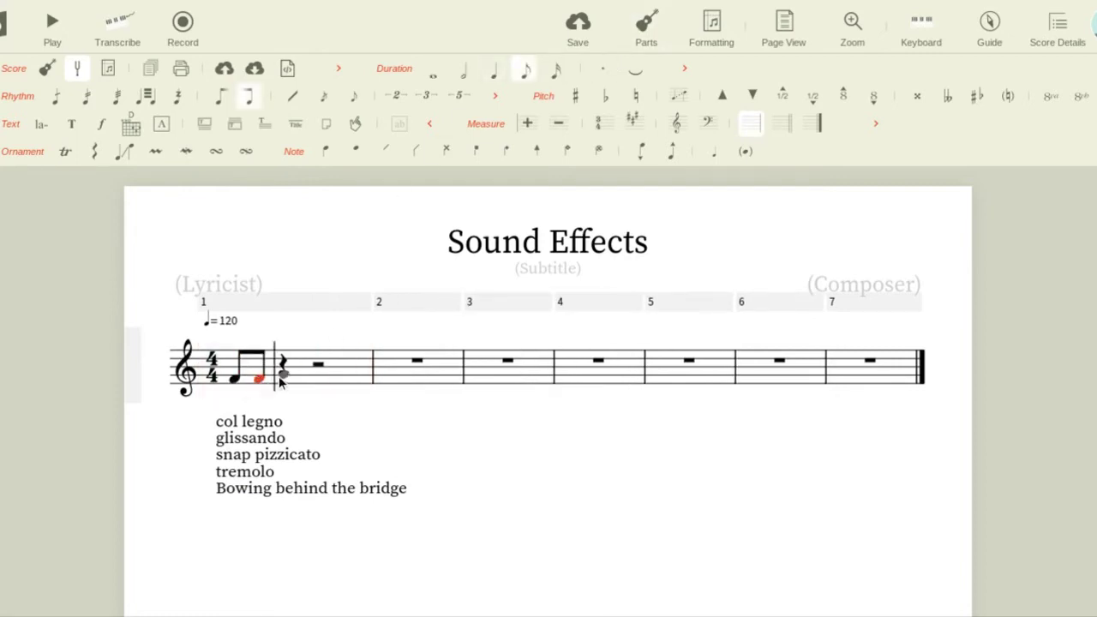
pyautogui.click(282, 378)
pyautogui.click(306, 379)
pyautogui.click(327, 379)
pyautogui.click(350, 378)
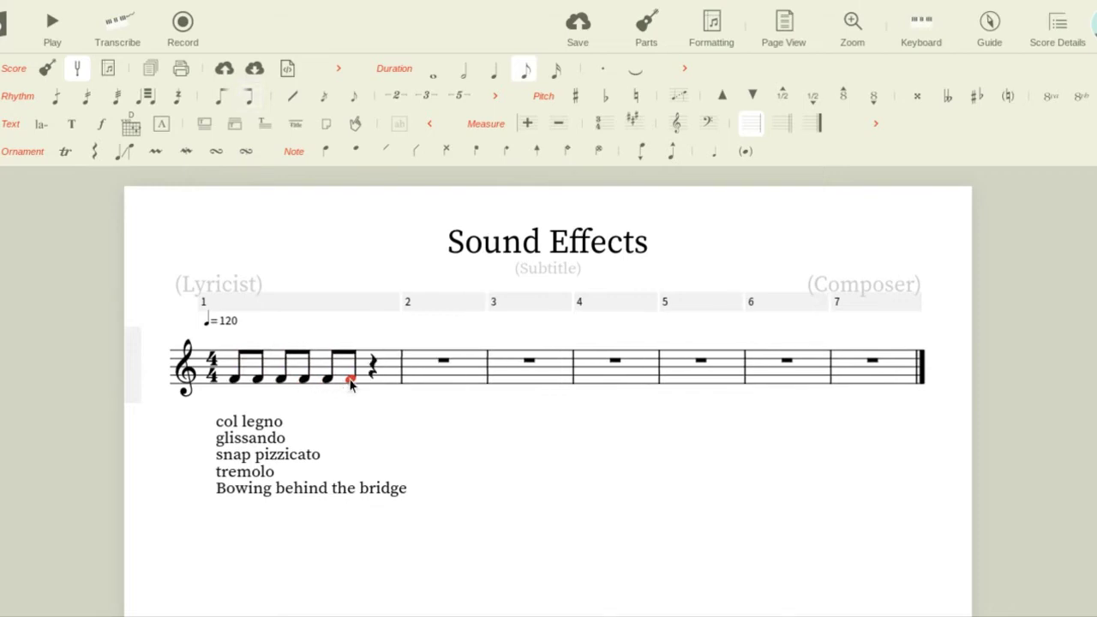
pyautogui.click(364, 380)
pyautogui.click(390, 383)
pyautogui.press('Up')
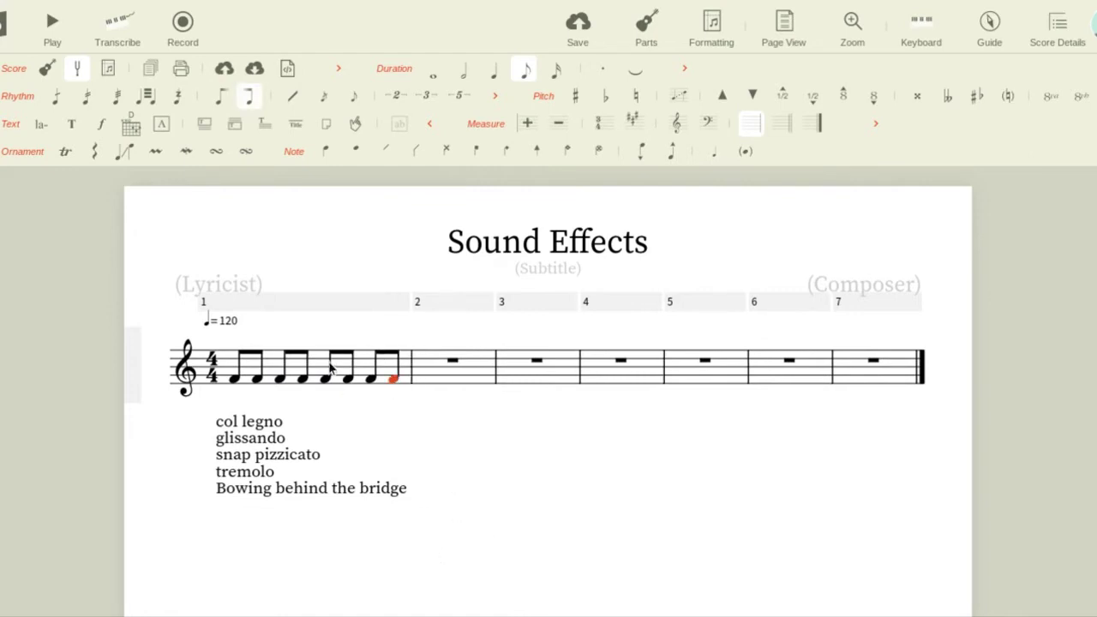
# - Display the Articulation tools among the available notation tools
pyautogui.click(236, 382)
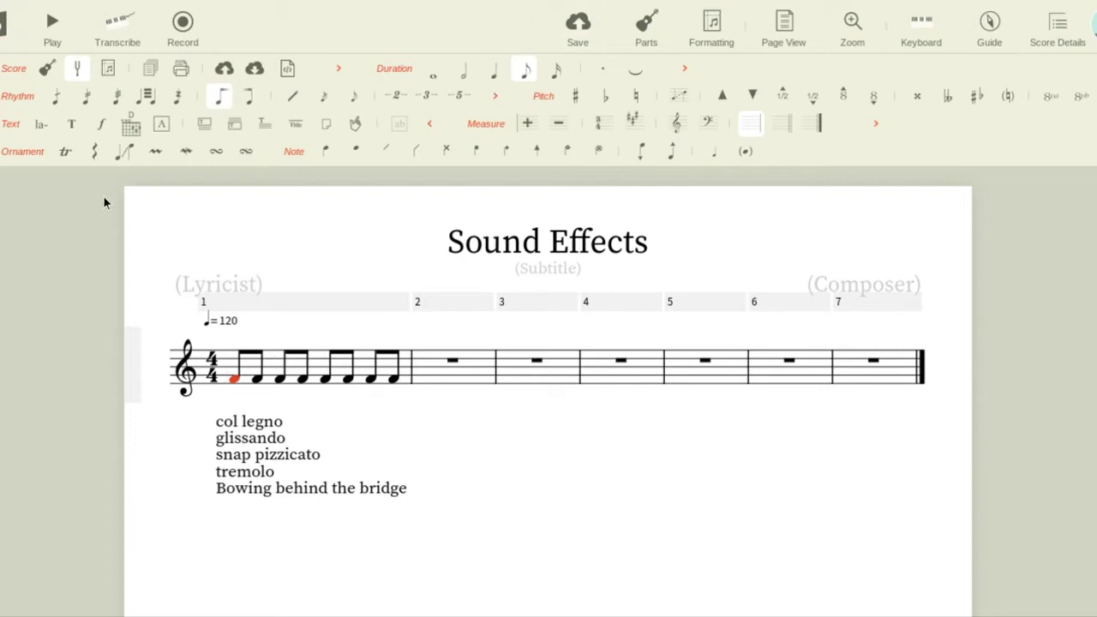
pyautogui.click(21, 151)
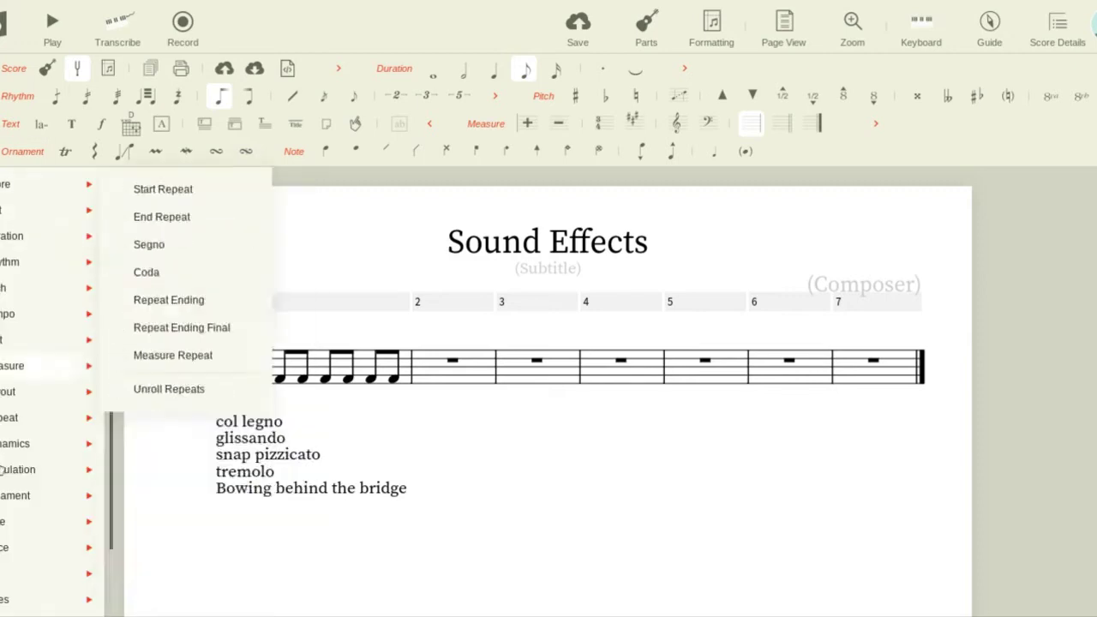
pyautogui.click(43, 469)
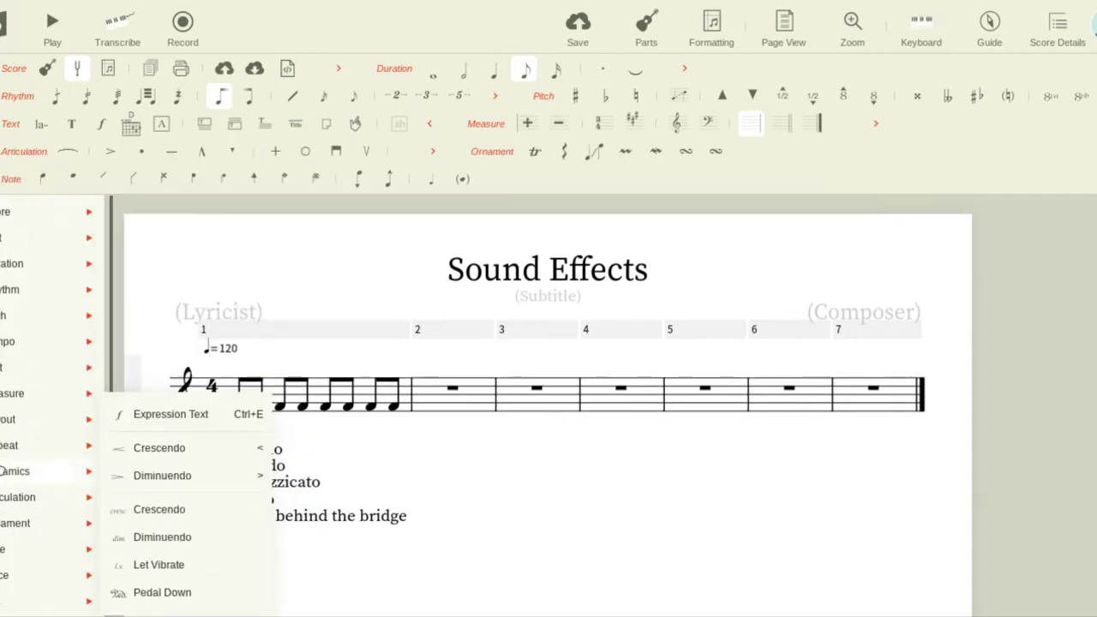
pyautogui.click(189, 180)
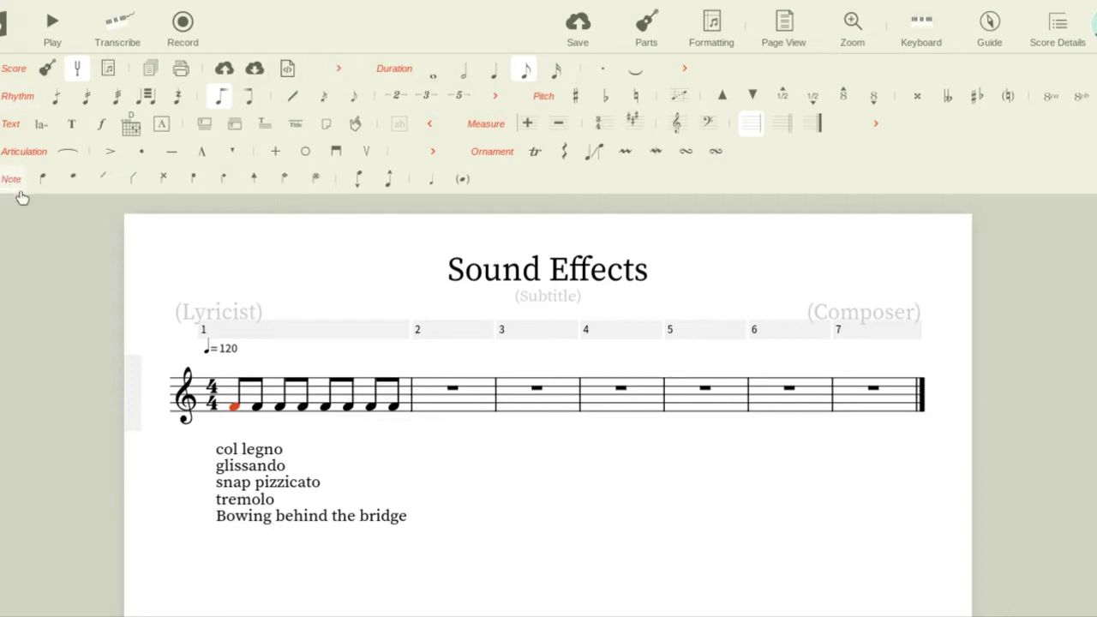
# - Add a staccato mark to each of the eight eighth notes in measure 1
pyautogui.click(143, 159)
pyautogui.click(139, 154)
pyautogui.click(139, 154)
pyautogui.press('Right')
pyautogui.click(142, 152)
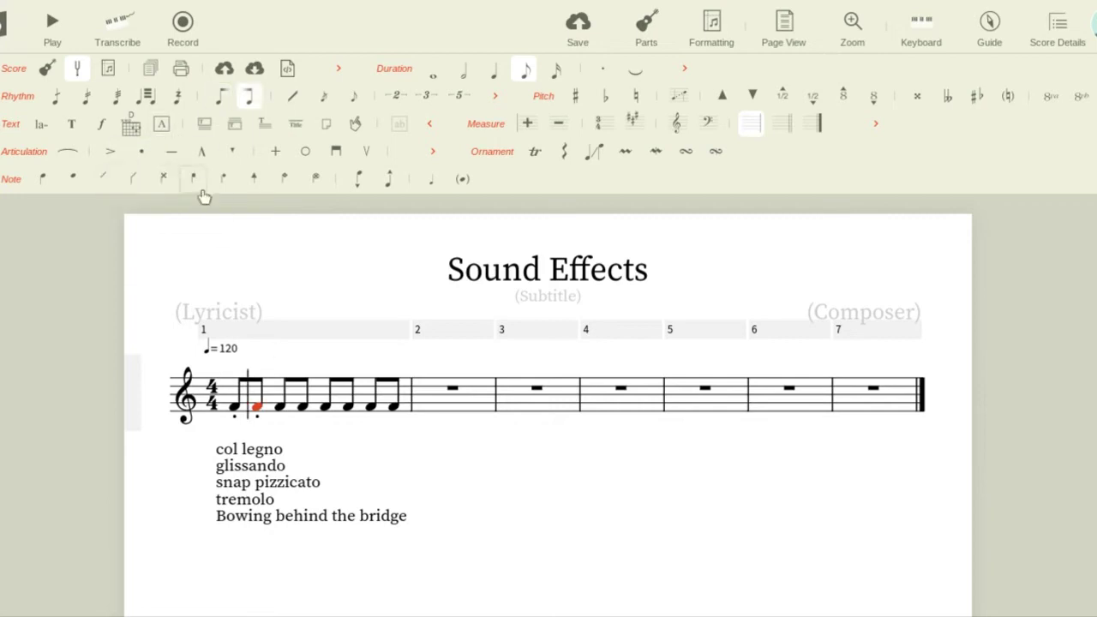
pyautogui.click(141, 152)
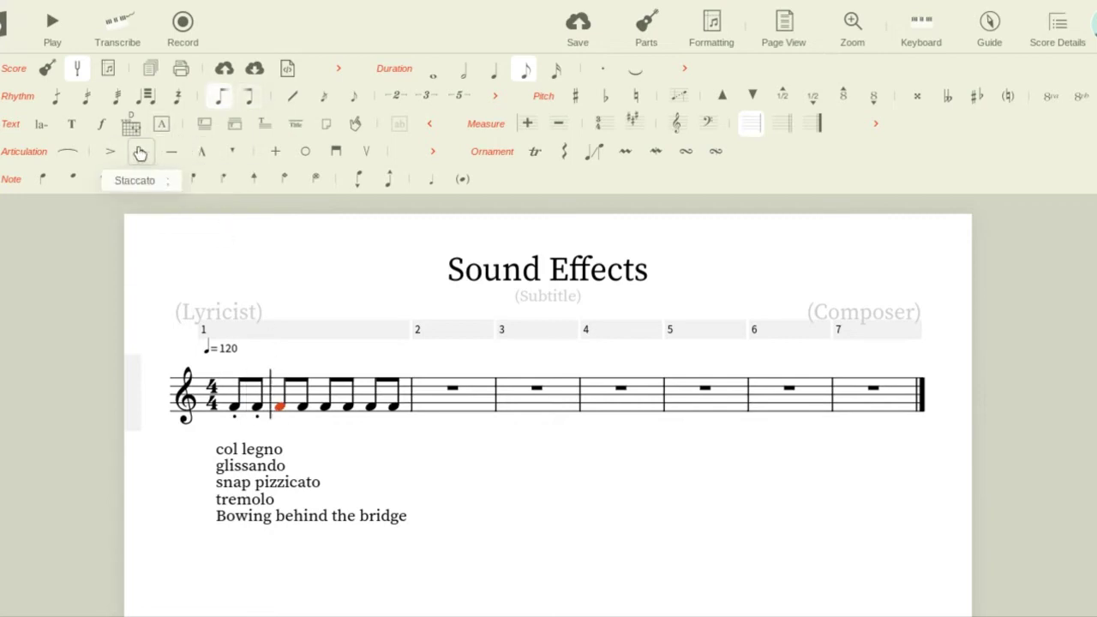
pyautogui.press('Right')
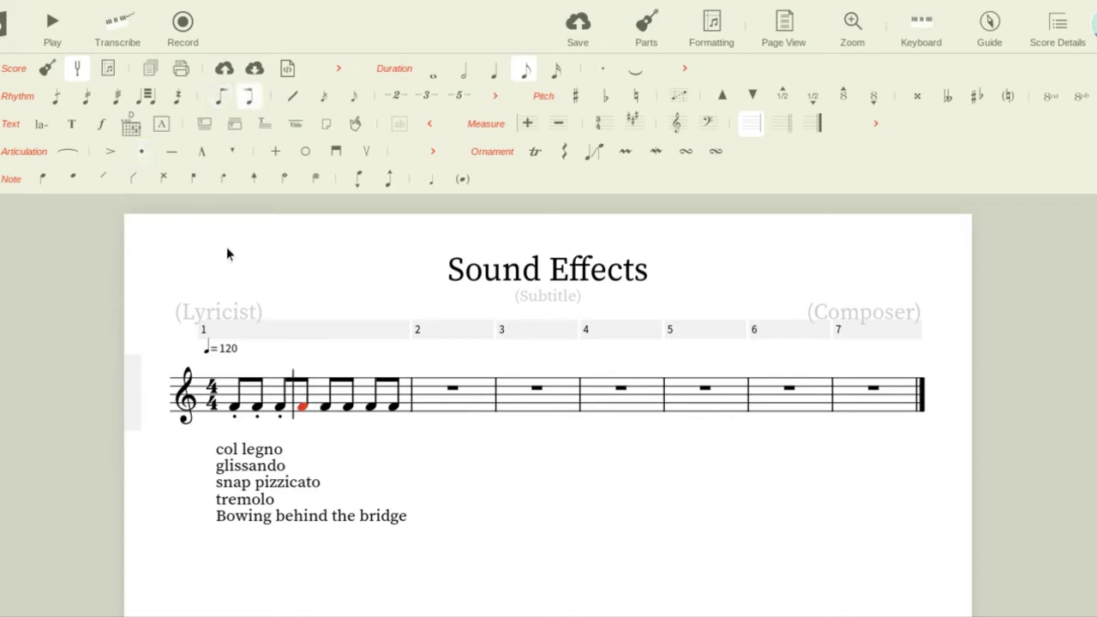
pyautogui.click(325, 408)
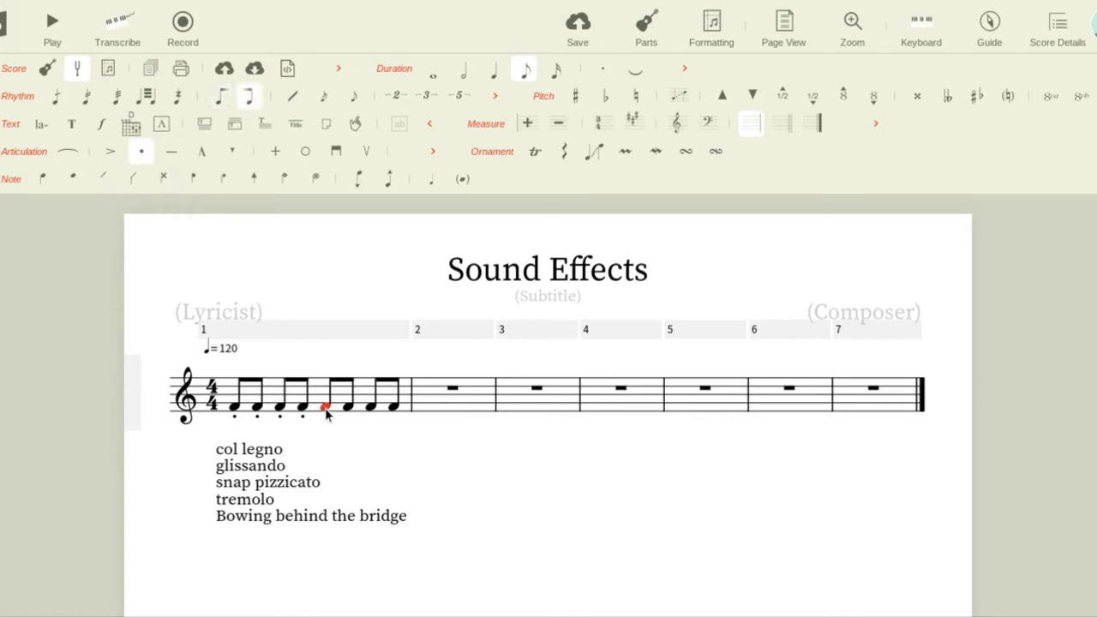
pyautogui.click(147, 157)
pyautogui.click(349, 406)
pyautogui.click(142, 152)
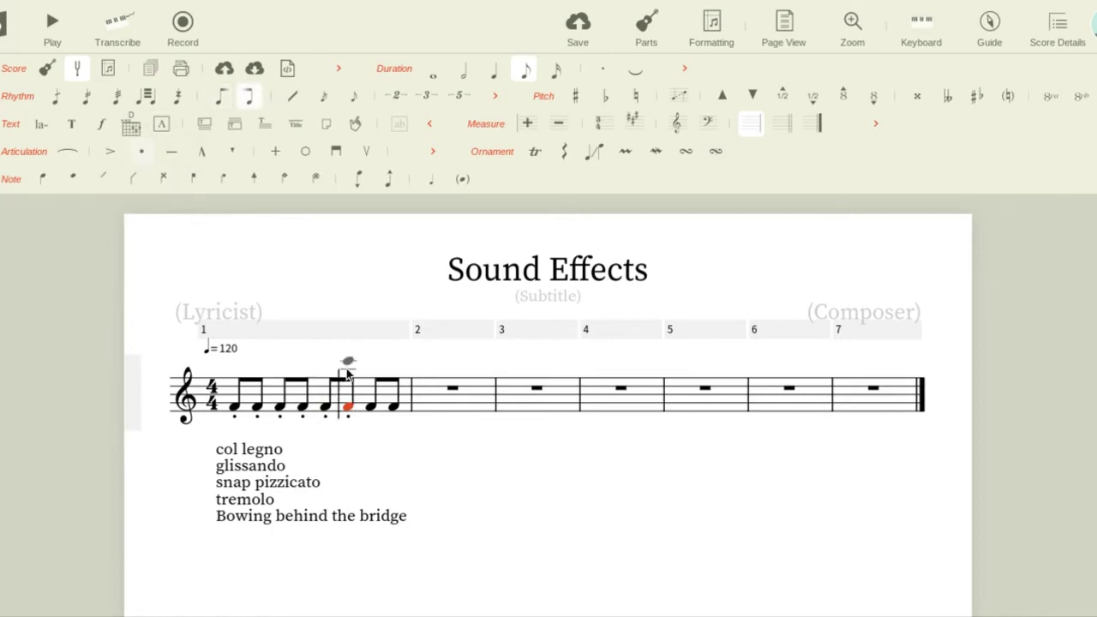
pyautogui.click(368, 408)
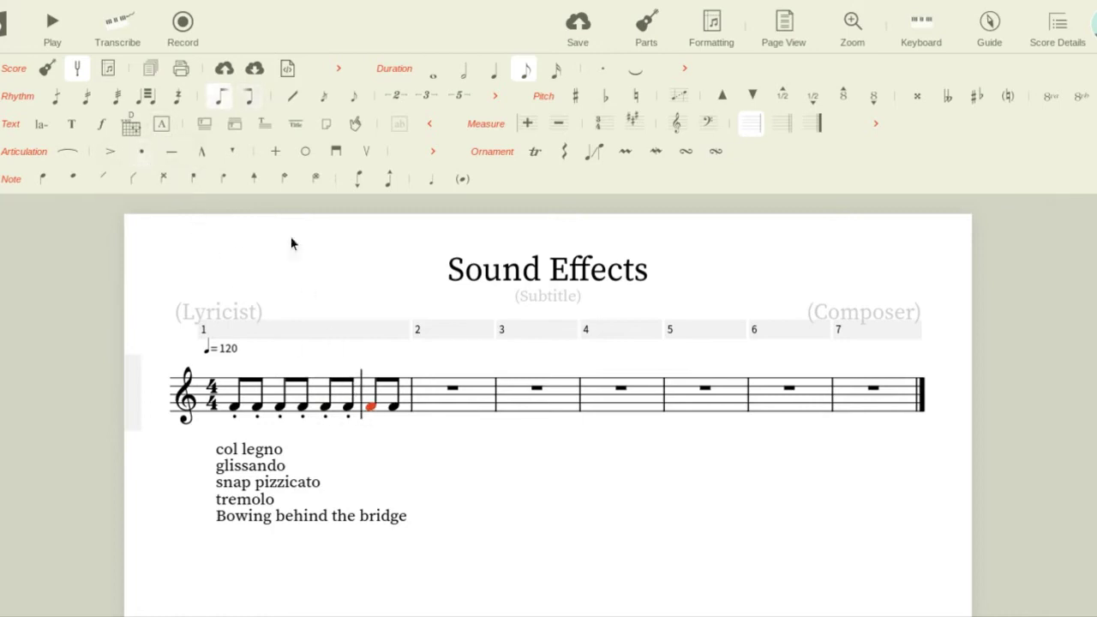
pyautogui.click(140, 153)
pyautogui.click(392, 407)
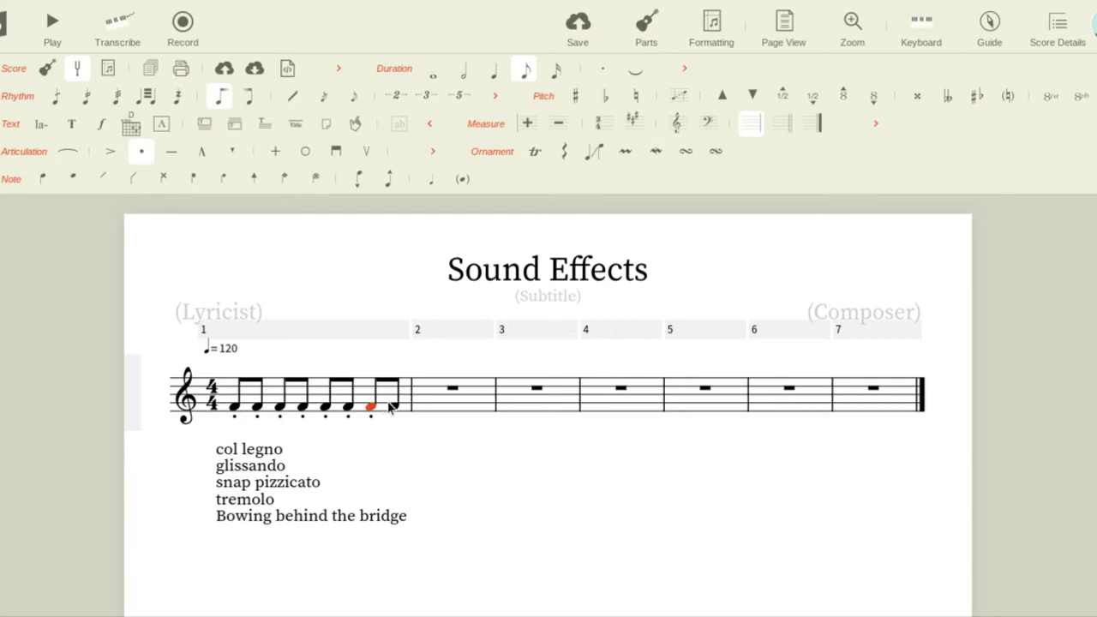
pyautogui.click(143, 155)
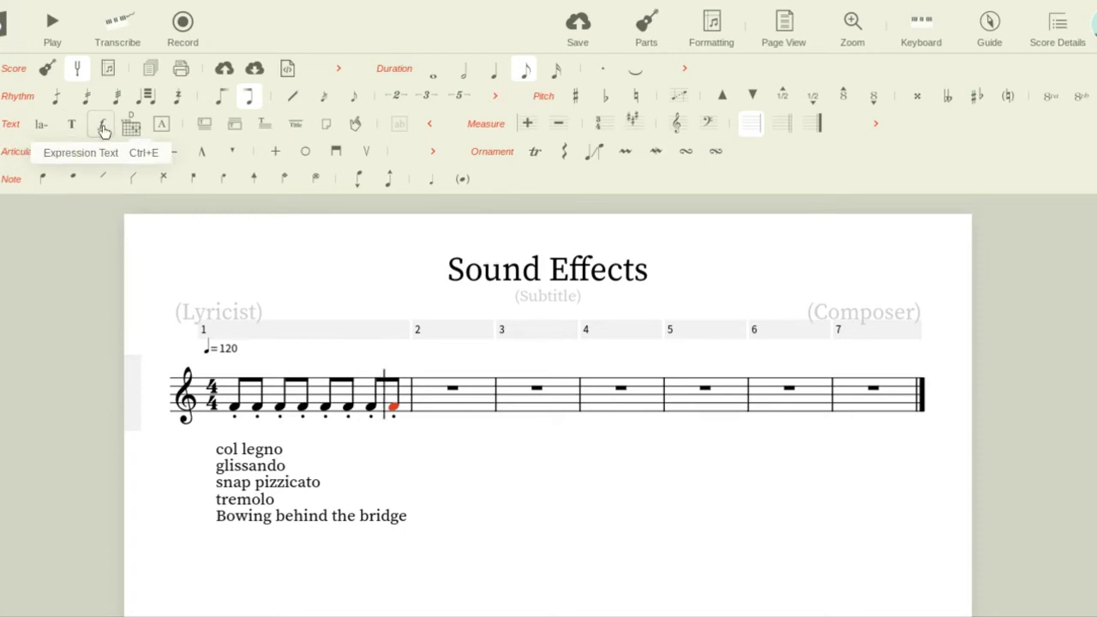
# - Add the expression text "col legno" below the first note of measure 1
pyautogui.click(236, 413)
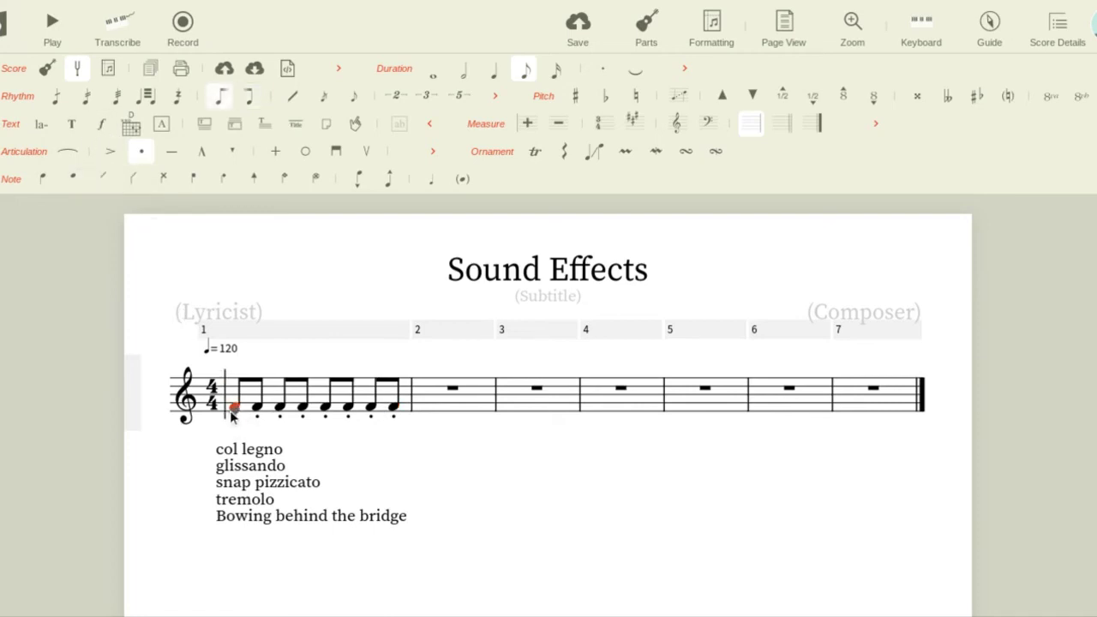
pyautogui.click(102, 127)
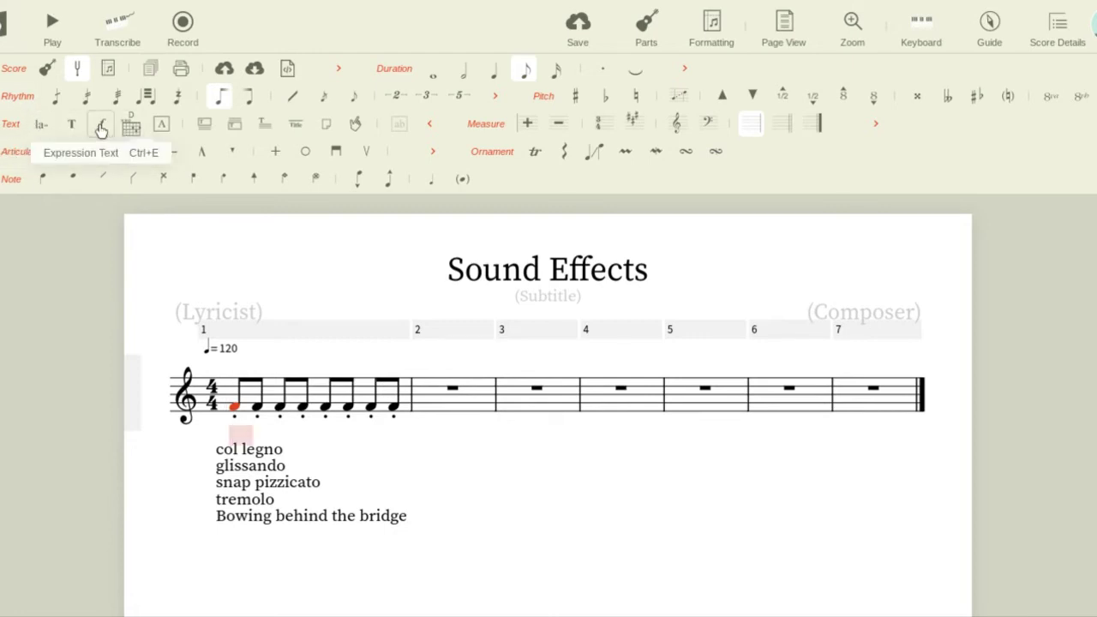
pyautogui.write('col')
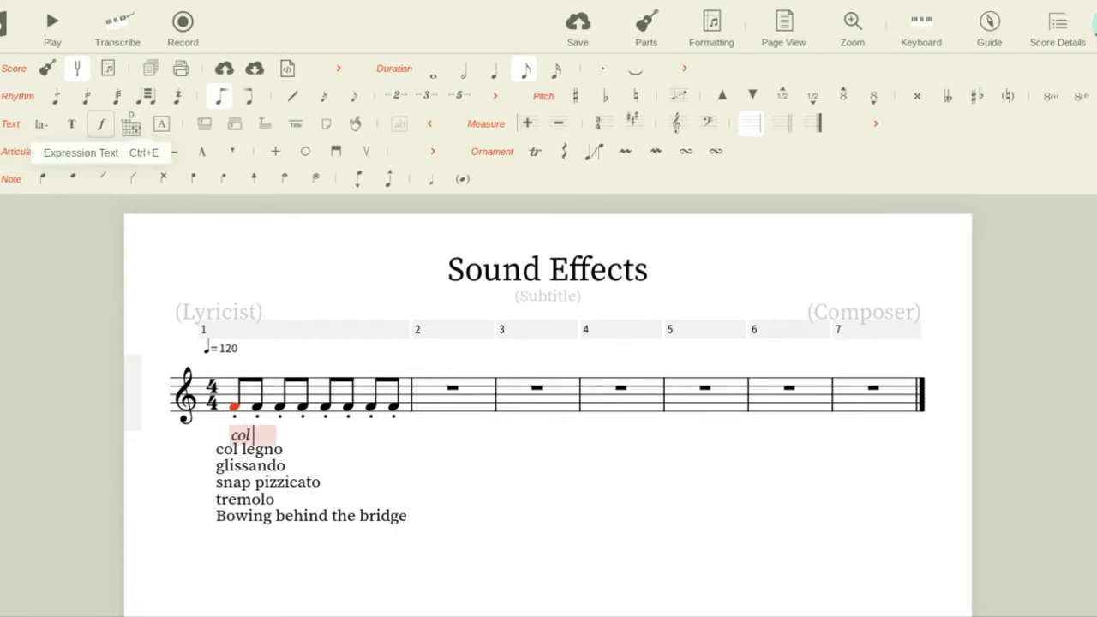
pyautogui.write(' lend')
pyautogui.press('BackSpace')
pyautogui.write('gi')
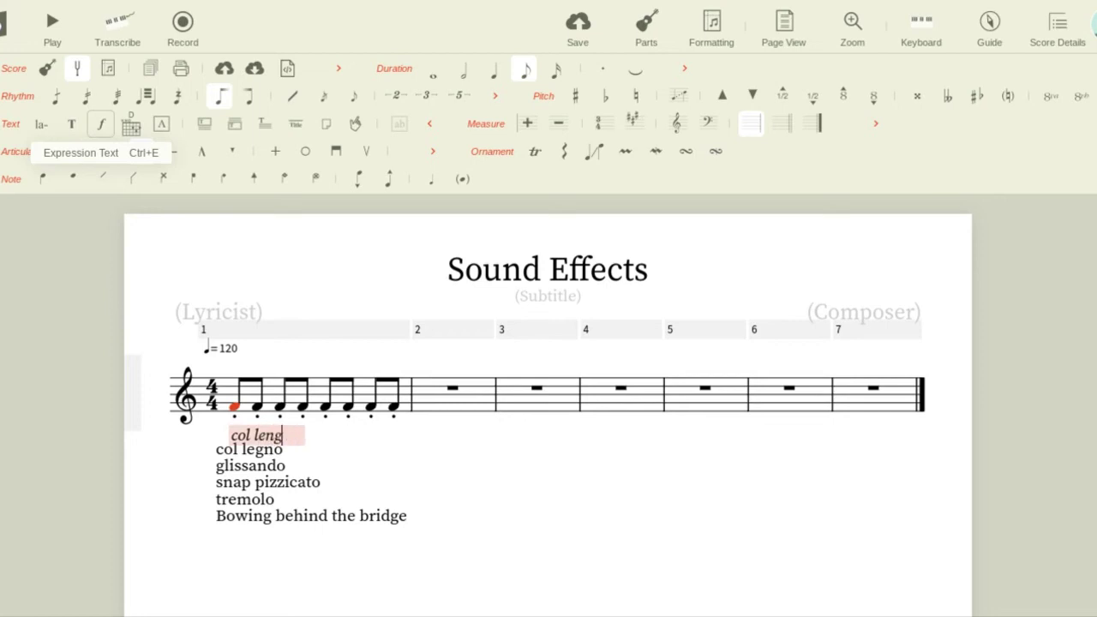
pyautogui.press('BackSpace')
pyautogui.press('BackSpace')
pyautogui.press('BackSpace')
pyautogui.write('gno')
pyautogui.press('Return')
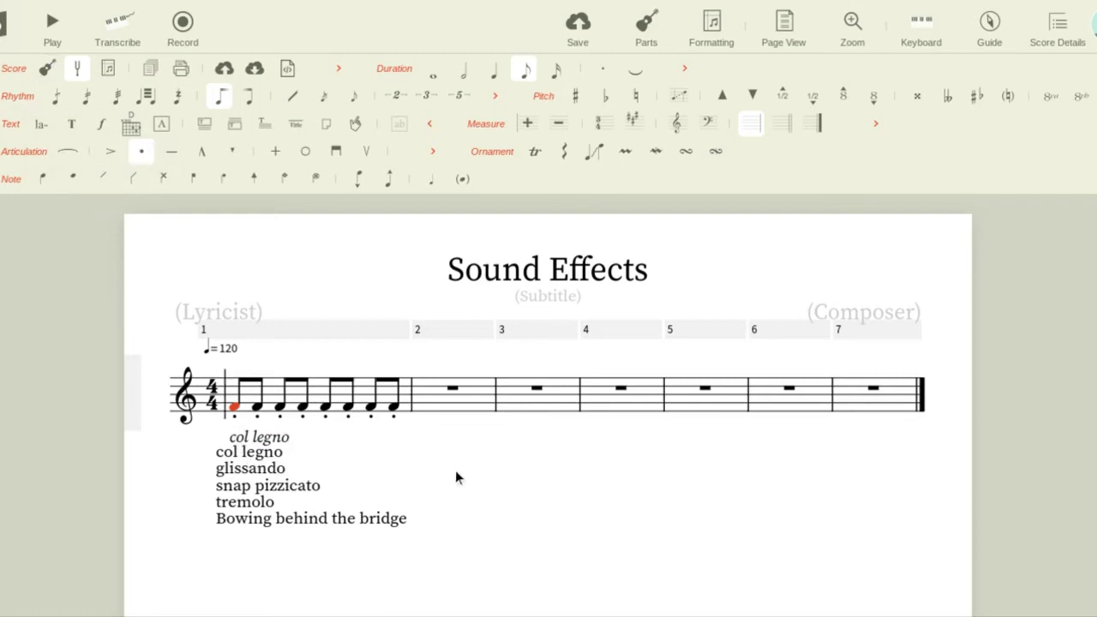
# - Fill measure 2 with two half notes, bottom-line E and top-line F, and connect them with a glissando
pyautogui.click(433, 399)
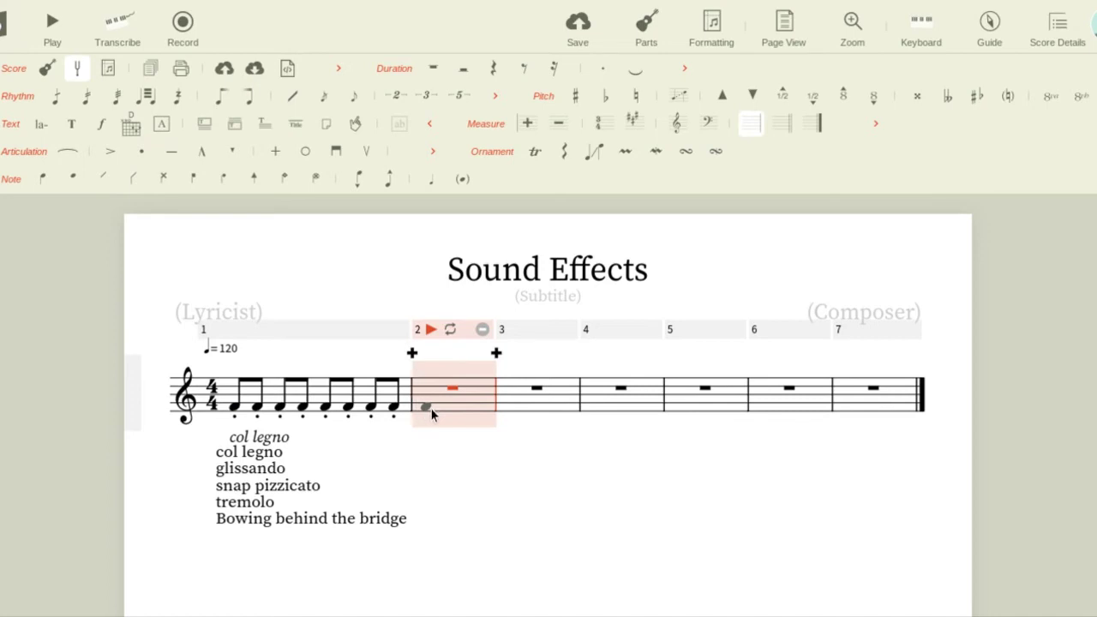
pyautogui.click(431, 409)
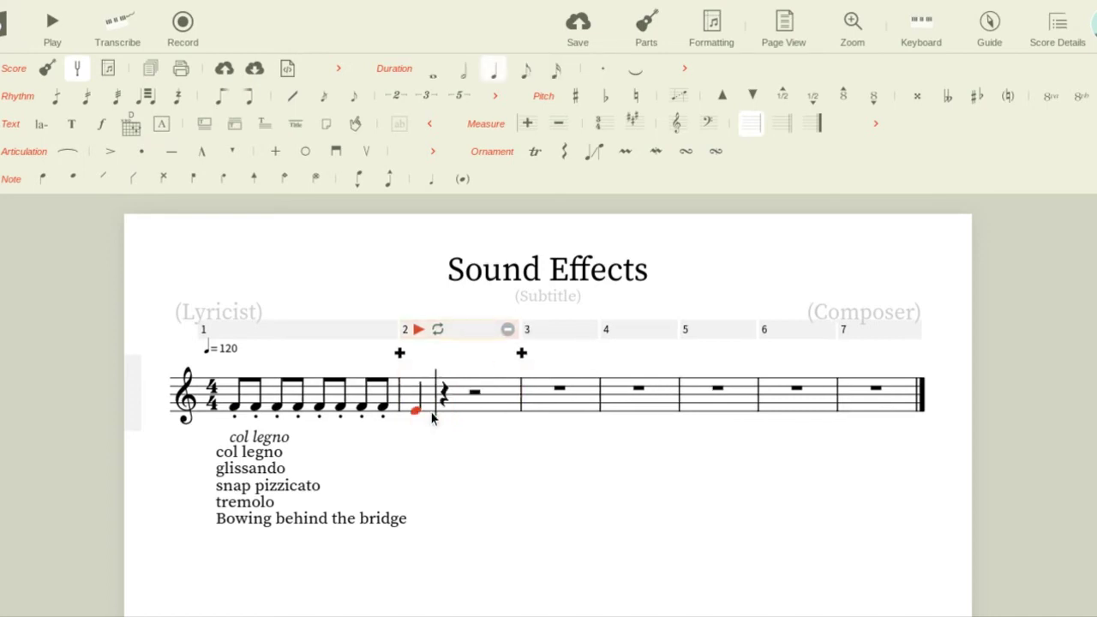
pyautogui.click(464, 75)
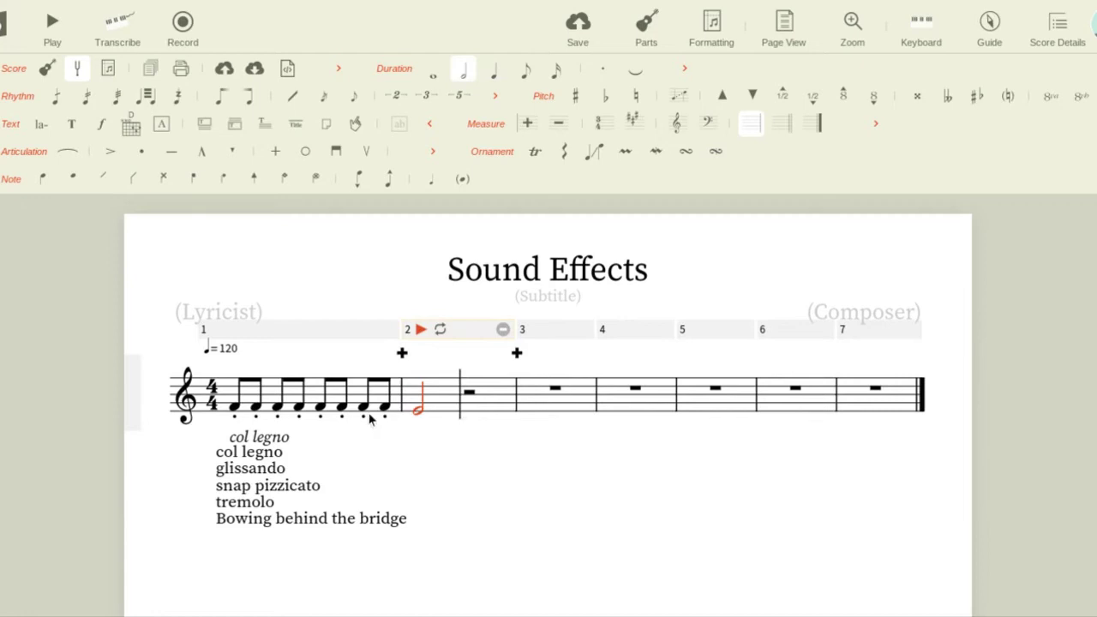
pyautogui.click(478, 378)
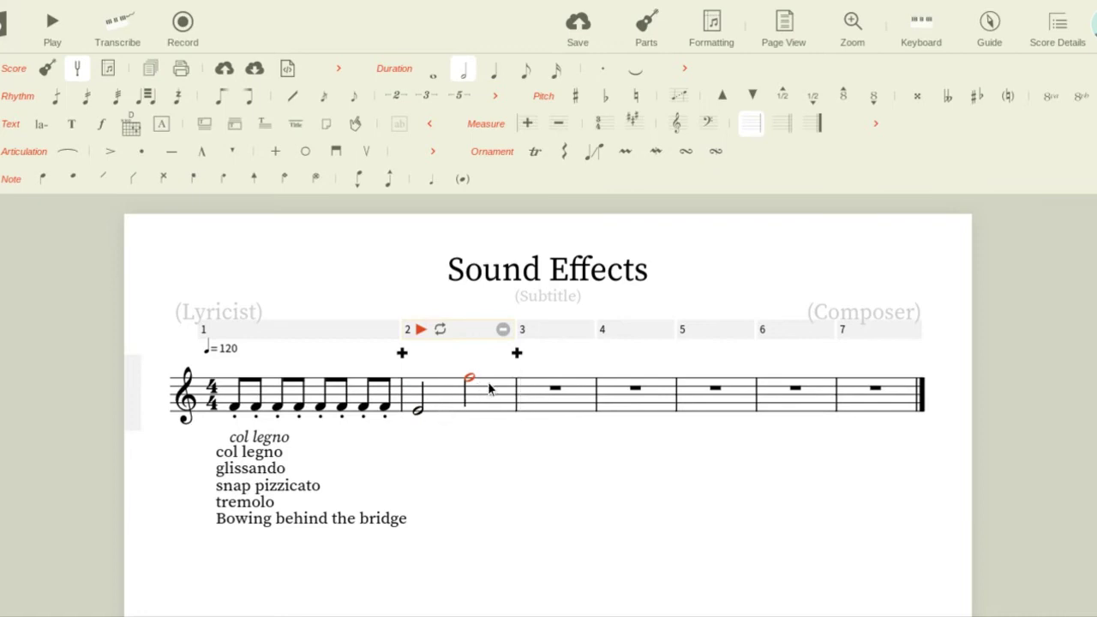
pyautogui.click(415, 413)
pyautogui.click(599, 157)
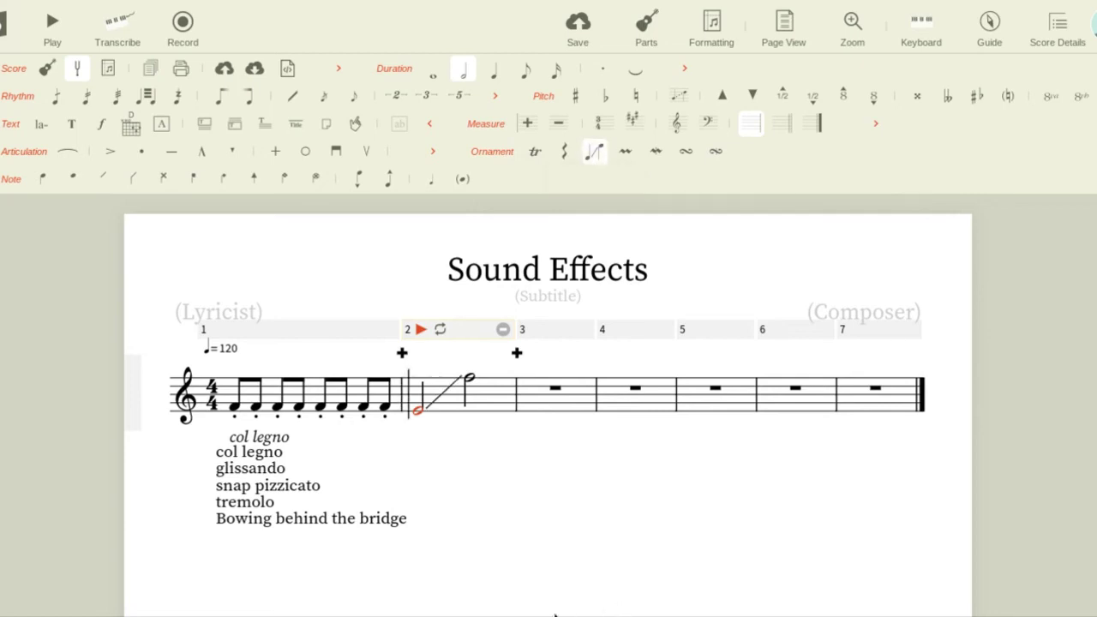
# - Fill measure 3 with four quarter notes on the bottom-space F
pyautogui.click(545, 407)
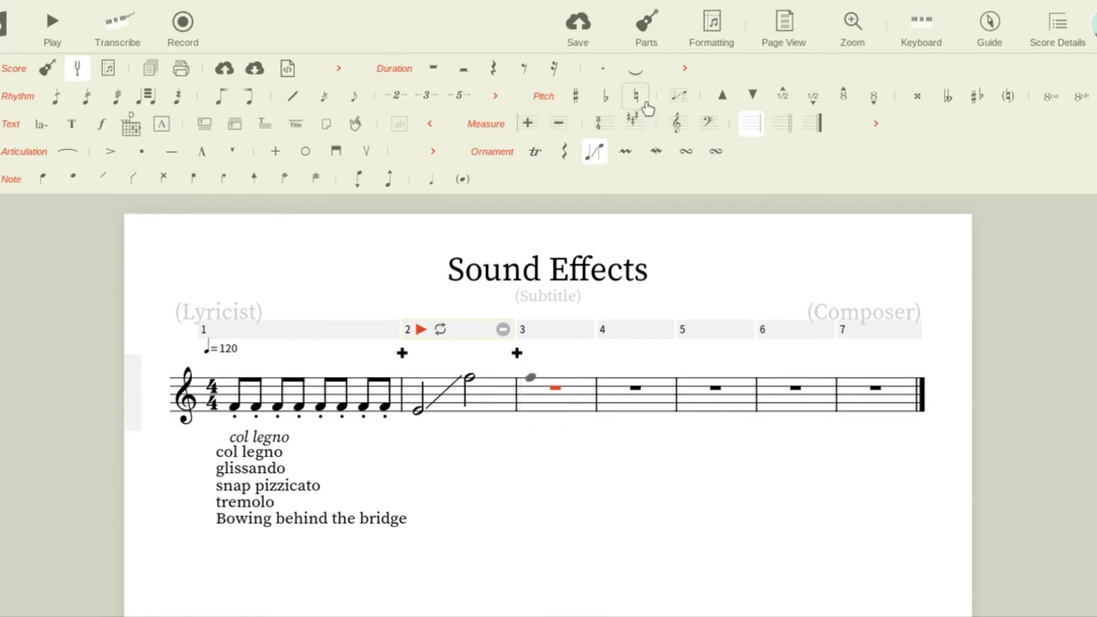
pyautogui.click(537, 408)
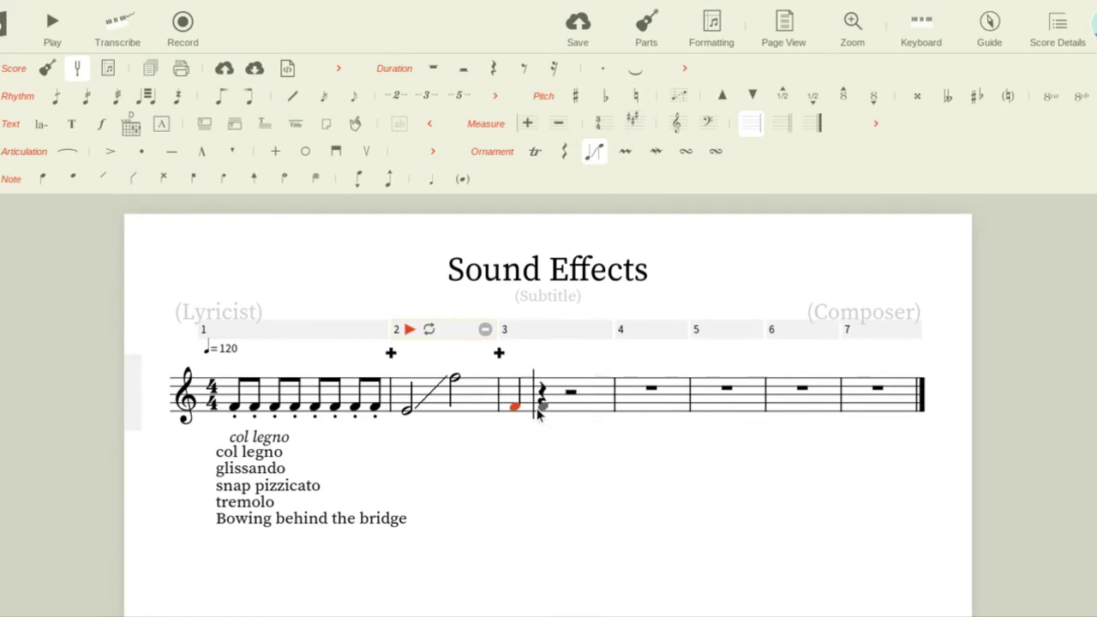
pyautogui.click(539, 406)
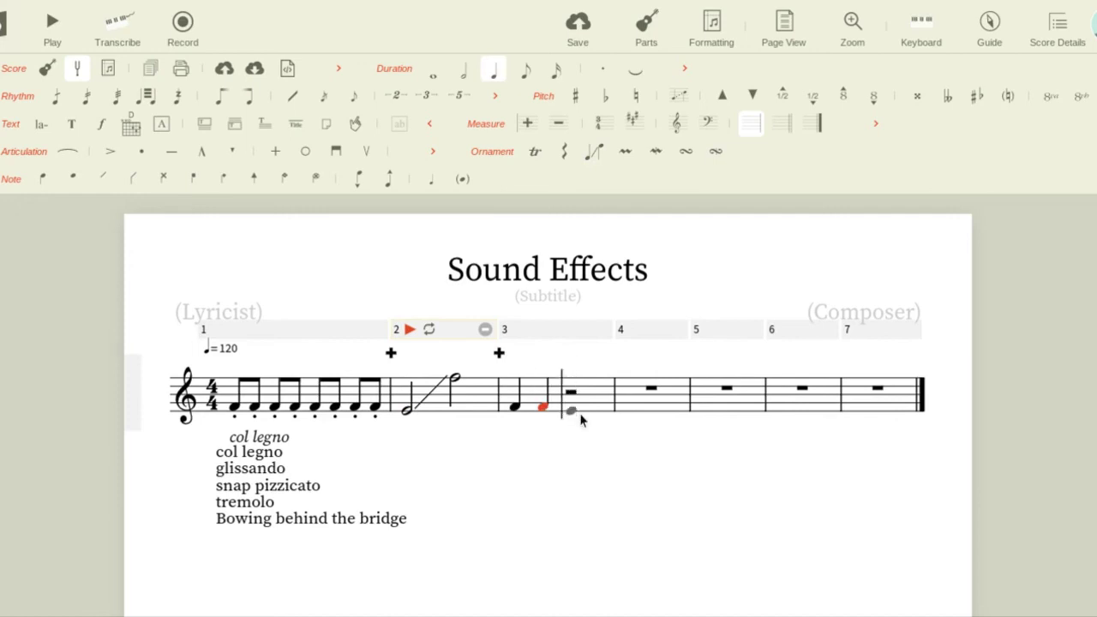
pyautogui.click(566, 407)
pyautogui.click(602, 405)
# - Add the expression text "snap pizz." below the first note of measure 3
pyautogui.click(512, 407)
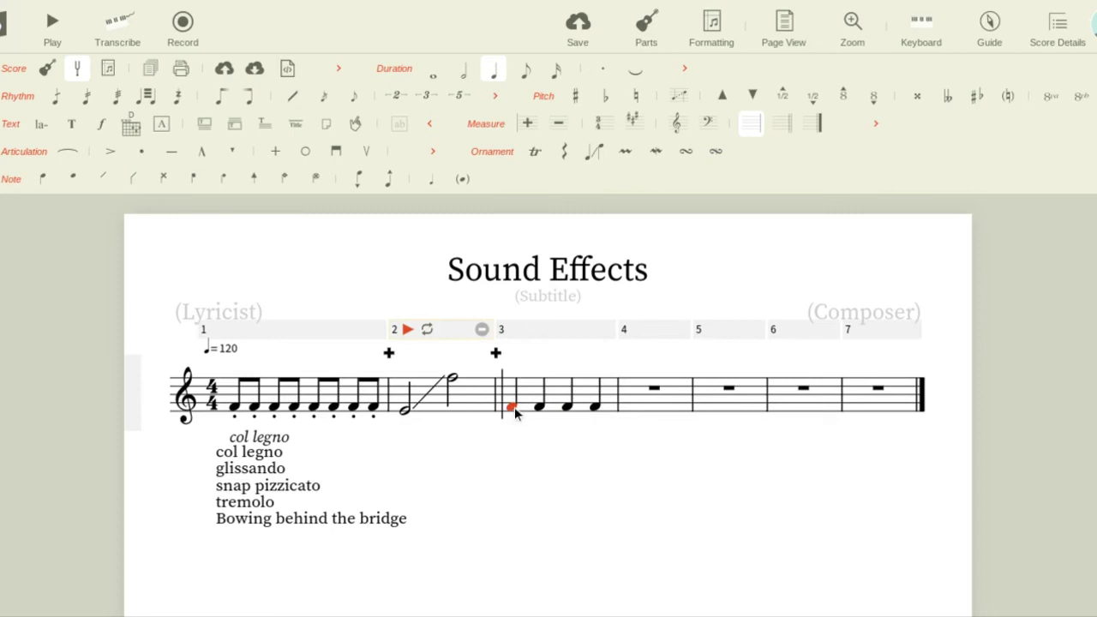
pyautogui.click(72, 125)
pyautogui.write('snap pizz.')
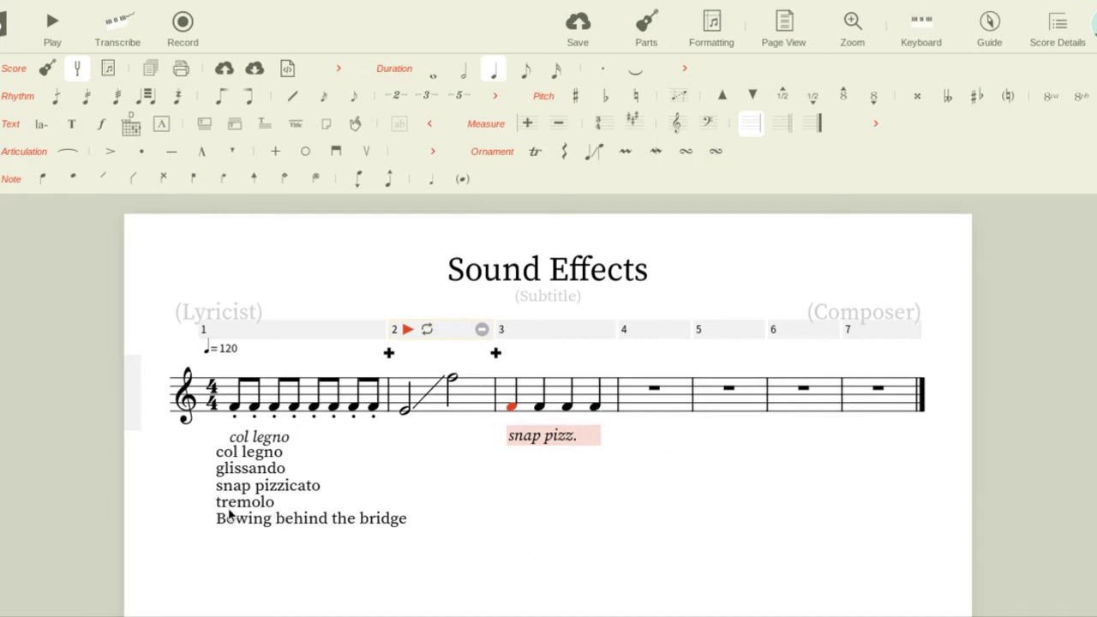
pyautogui.press('0')
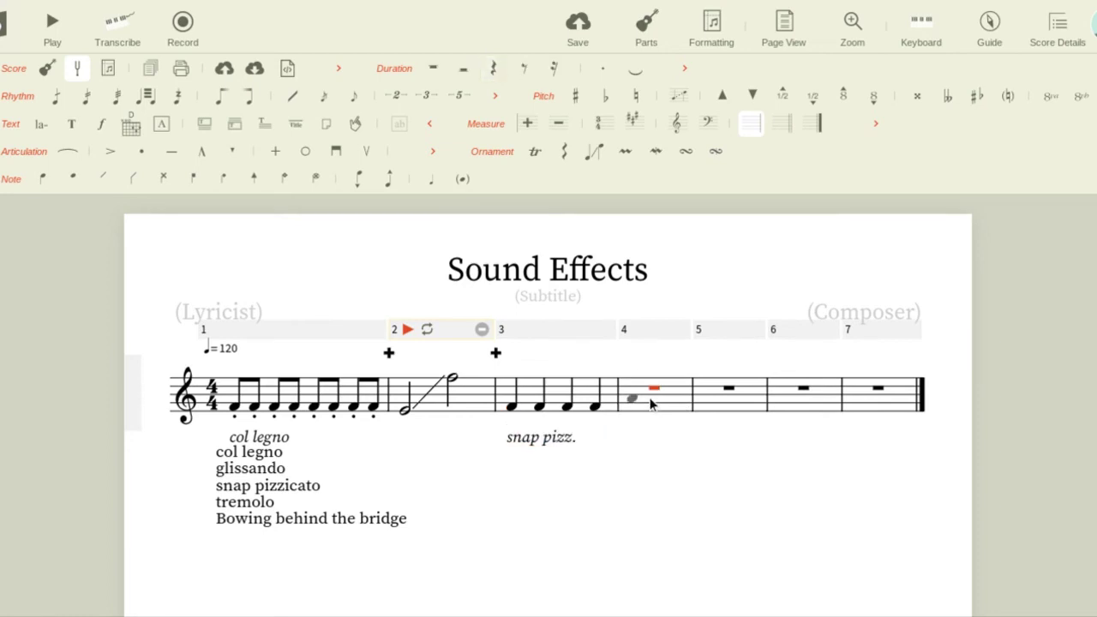
# - Enter a whole note on the second-space A in measure 4 and give it a three-stroke tremolo
pyautogui.click(643, 403)
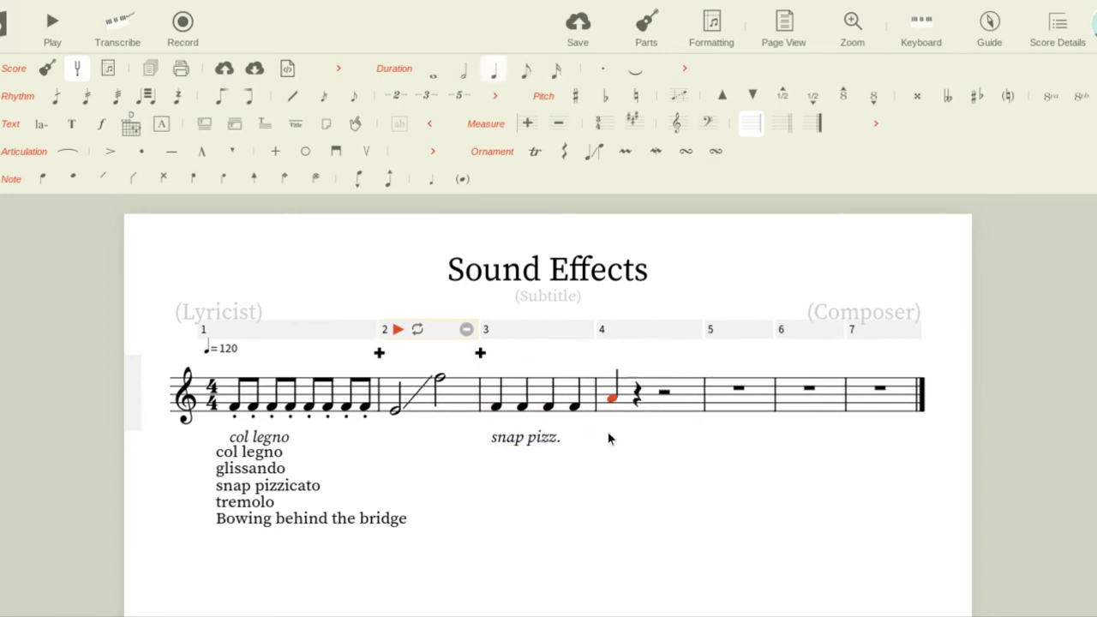
pyautogui.click(432, 73)
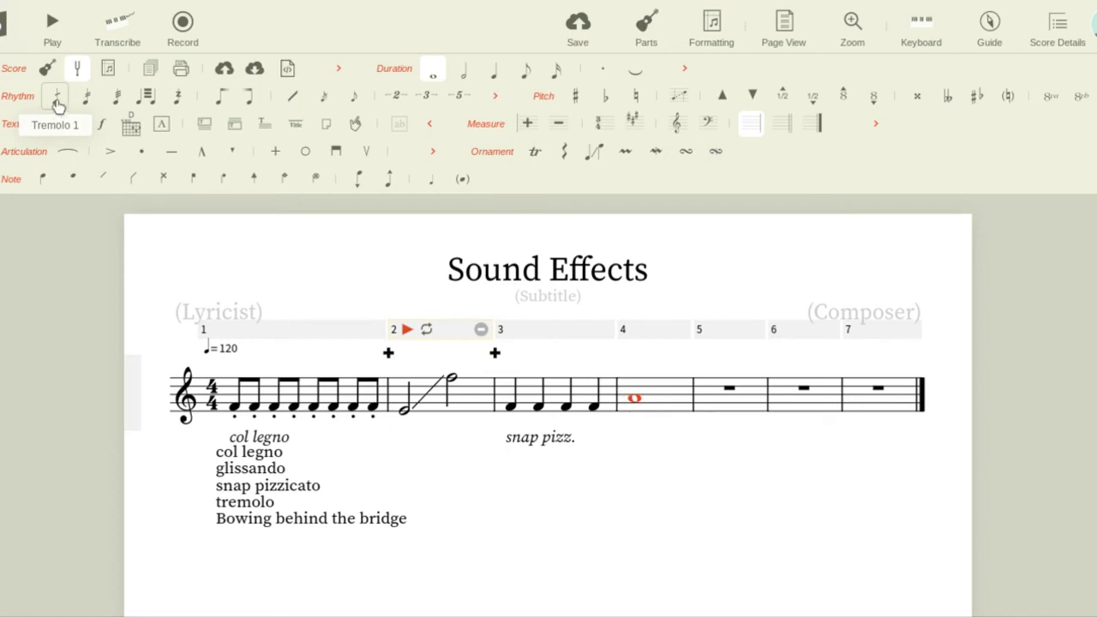
pyautogui.click(120, 103)
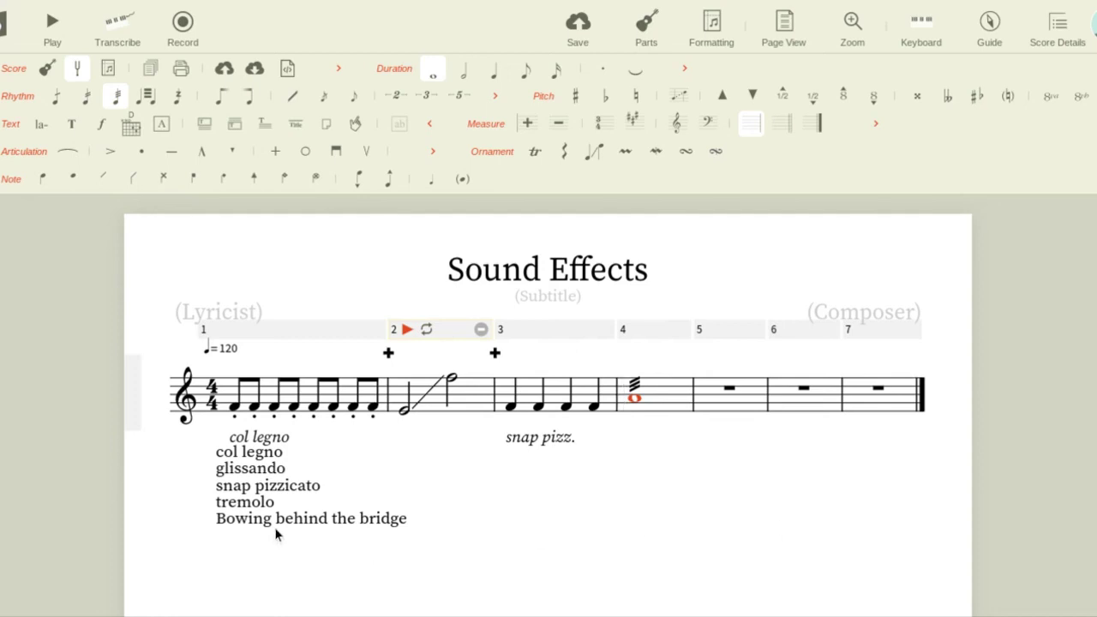
# - Fill measure 5 with four quarter notes: two Ds just below the staff, followed by two second-space As
pyautogui.click(714, 411)
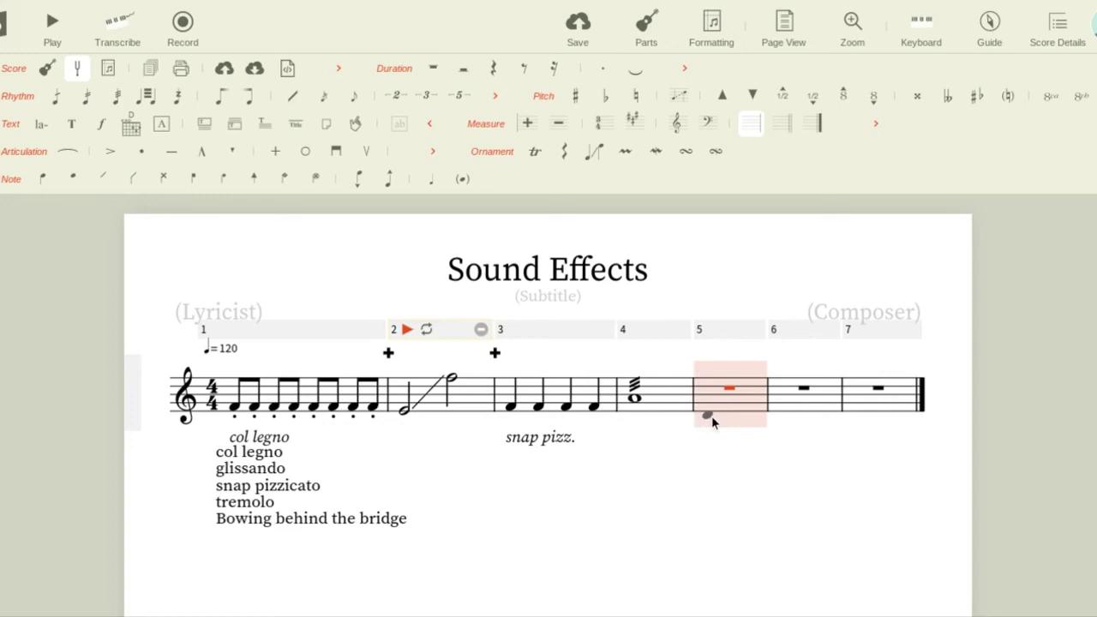
pyautogui.click(711, 416)
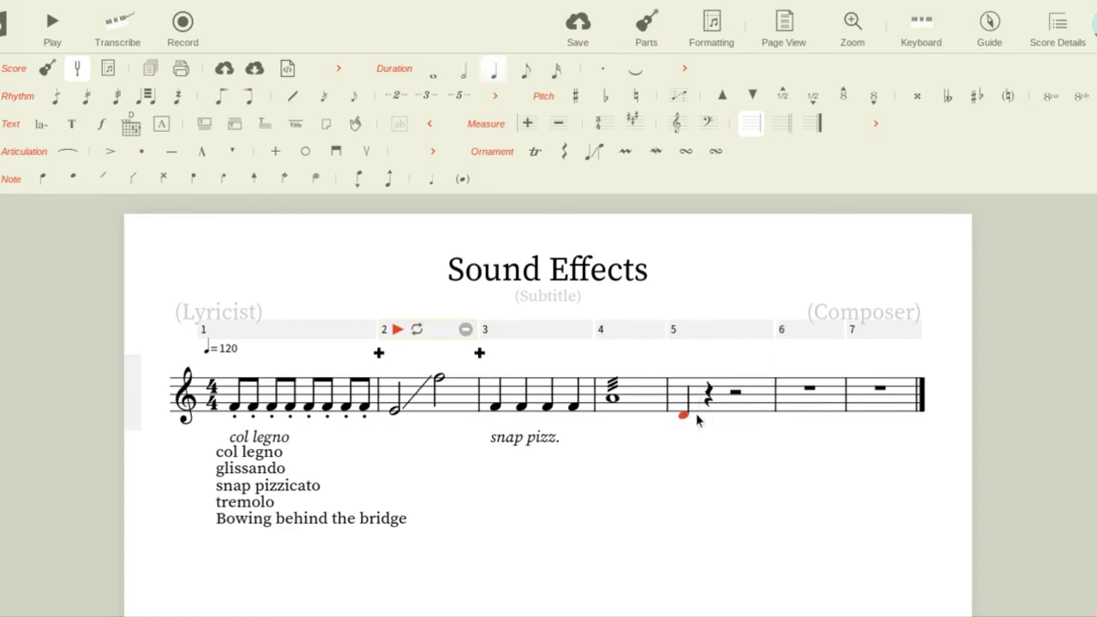
pyautogui.click(723, 419)
pyautogui.click(735, 402)
pyautogui.click(755, 398)
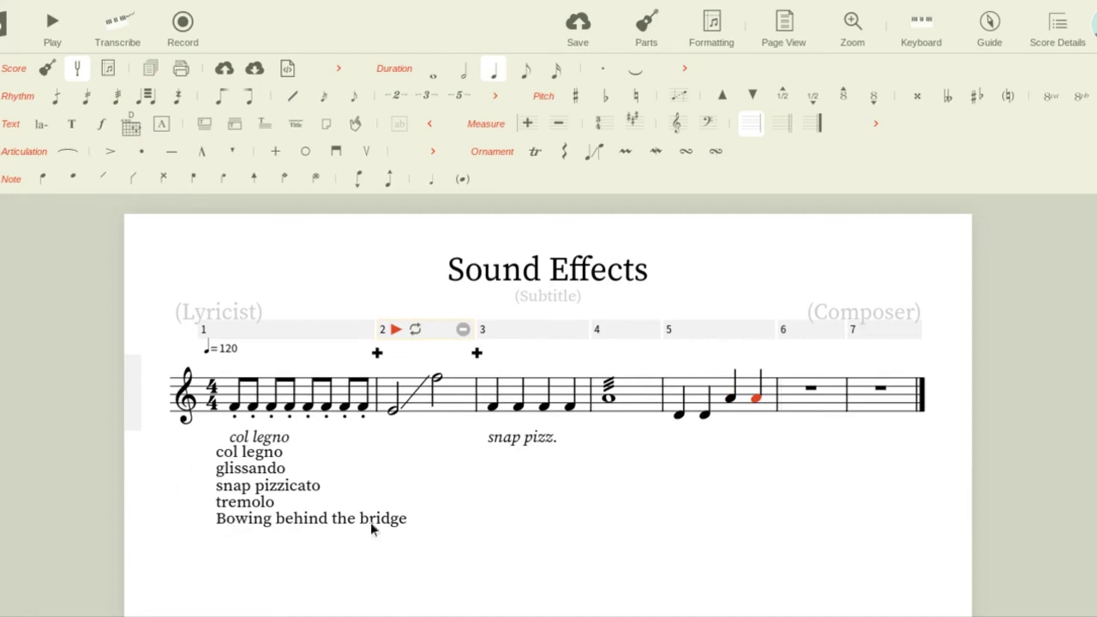
# - Change the noteheads of all four quarter notes in measure 5 to X noteheads
pyautogui.click(681, 418)
pyautogui.click(165, 183)
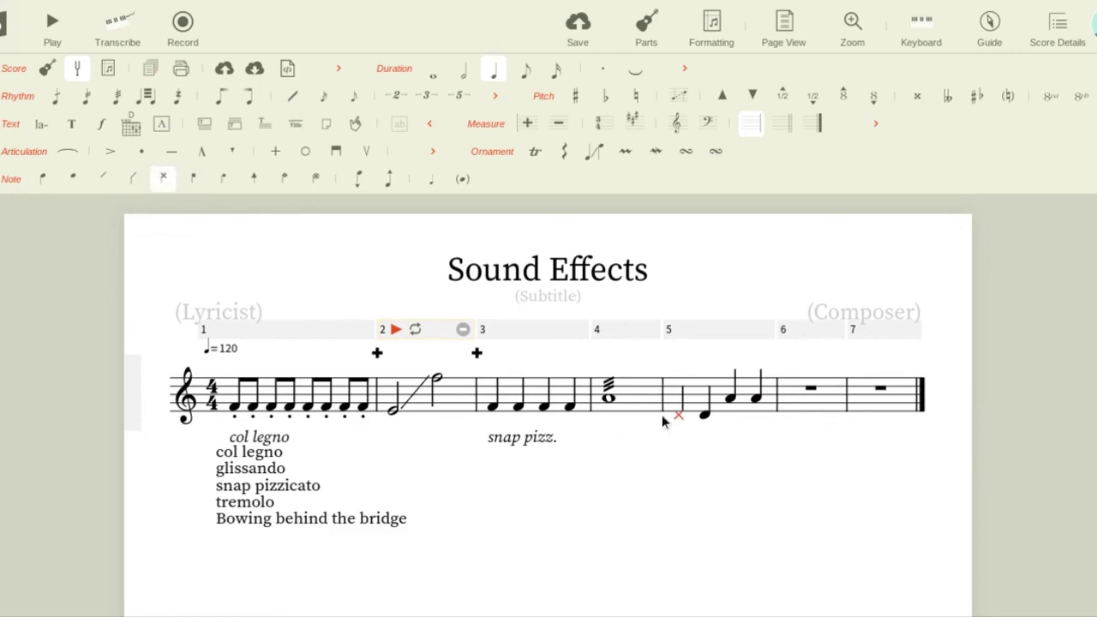
pyautogui.click(702, 415)
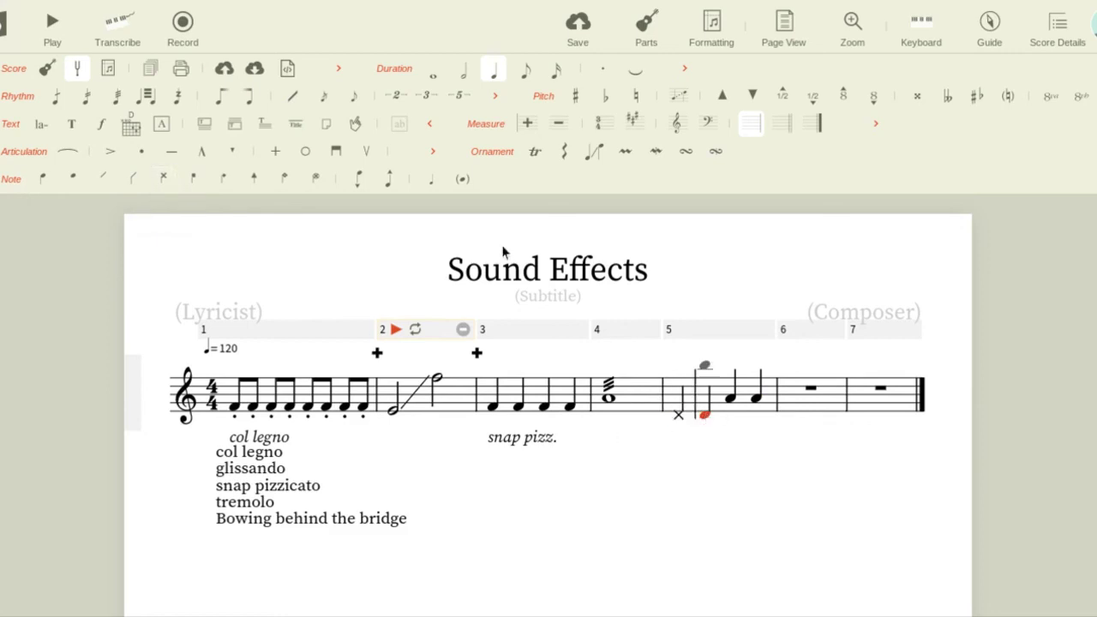
pyautogui.click(163, 177)
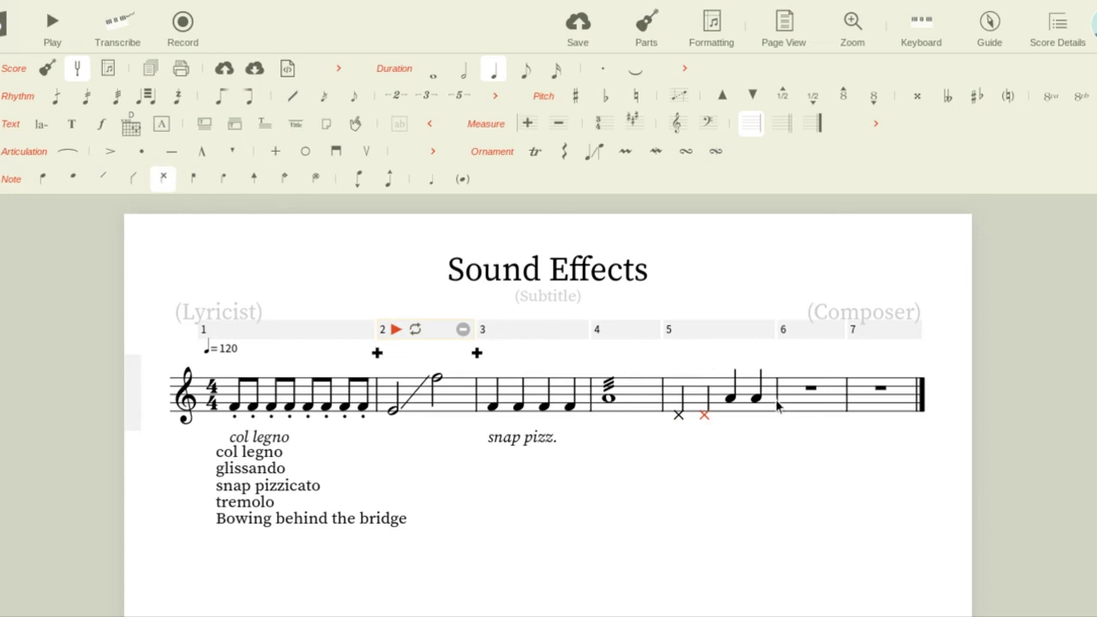
pyautogui.click(733, 401)
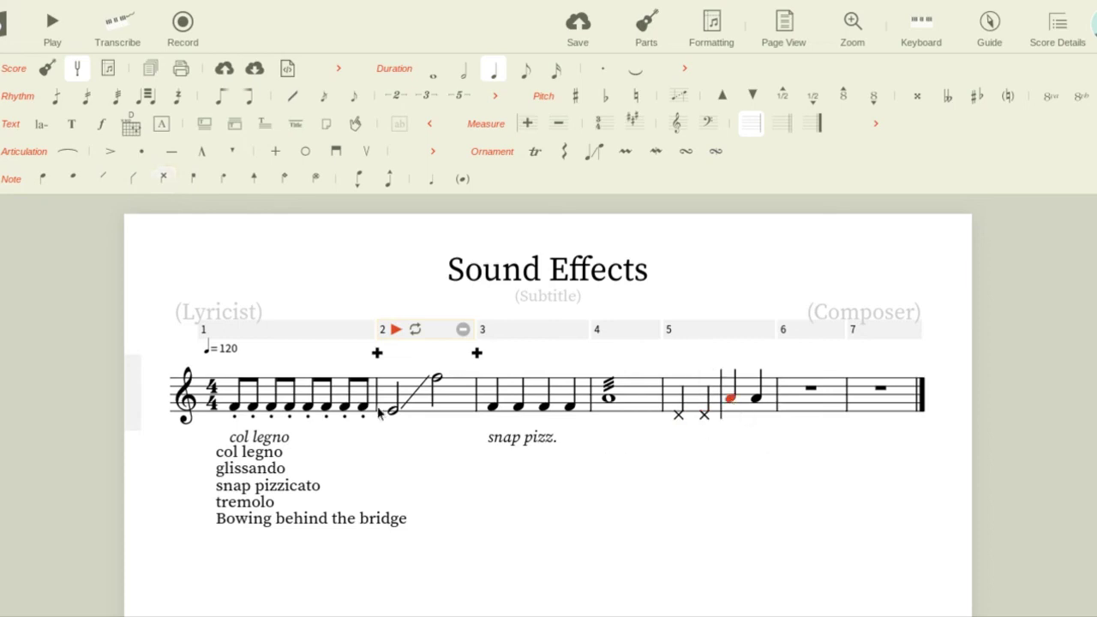
pyautogui.click(163, 177)
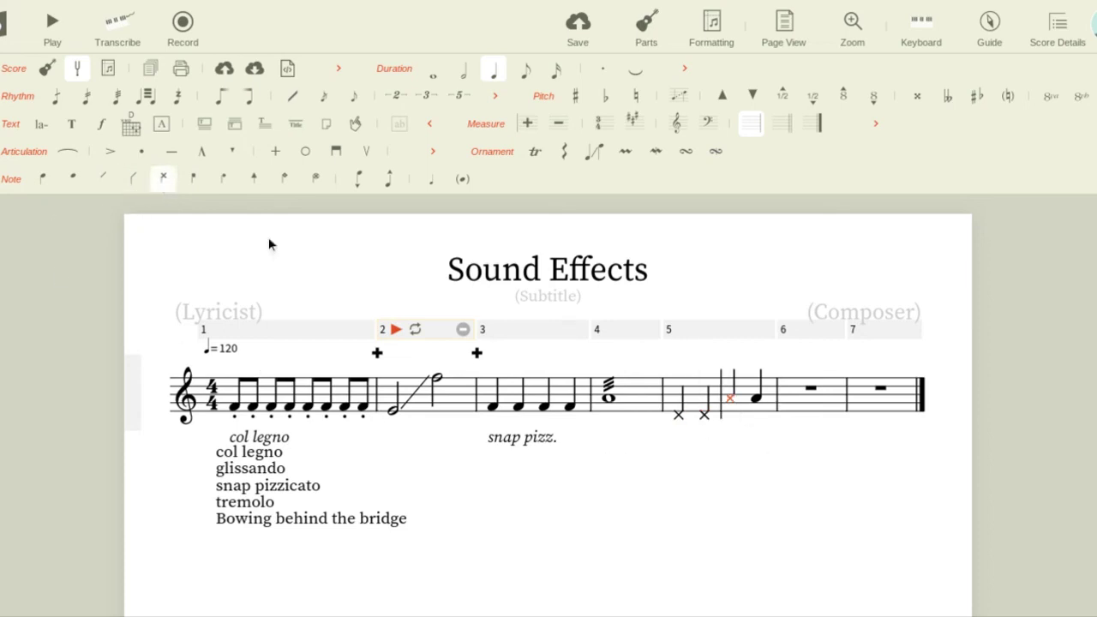
pyautogui.click(758, 400)
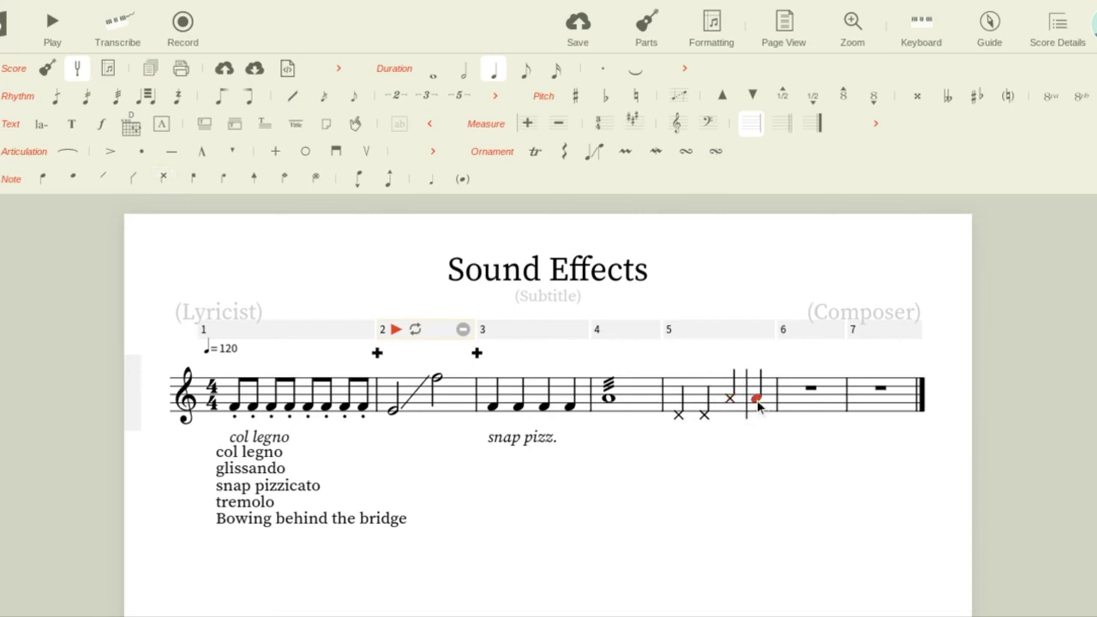
pyautogui.click(166, 193)
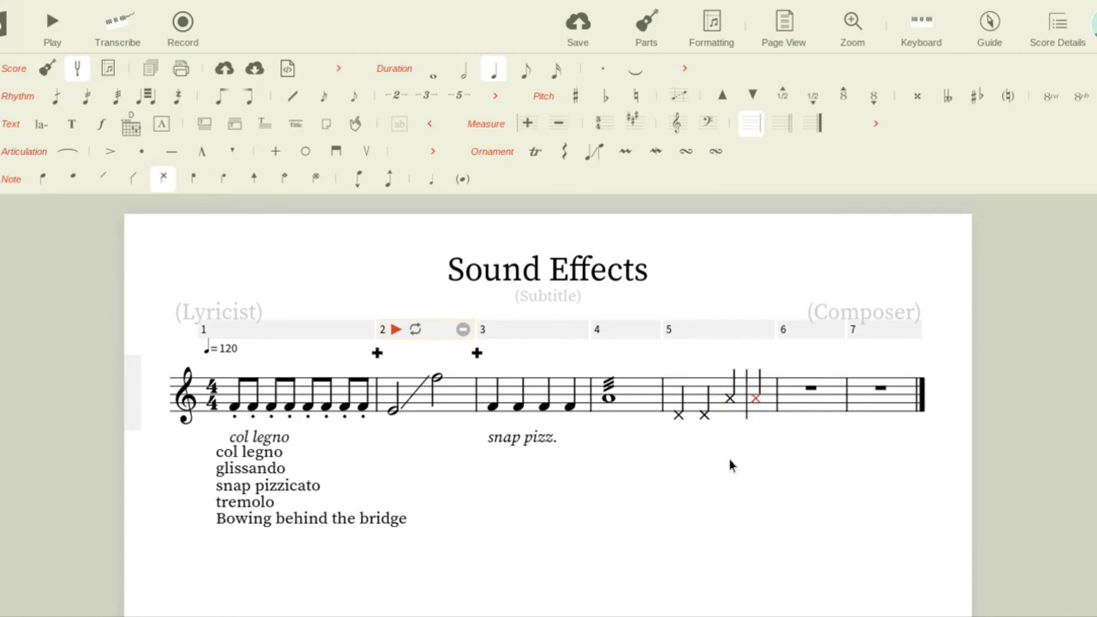
# - Add the expression text "bow behind bridge" below the first note of measure 5
pyautogui.click(681, 419)
pyautogui.click(103, 127)
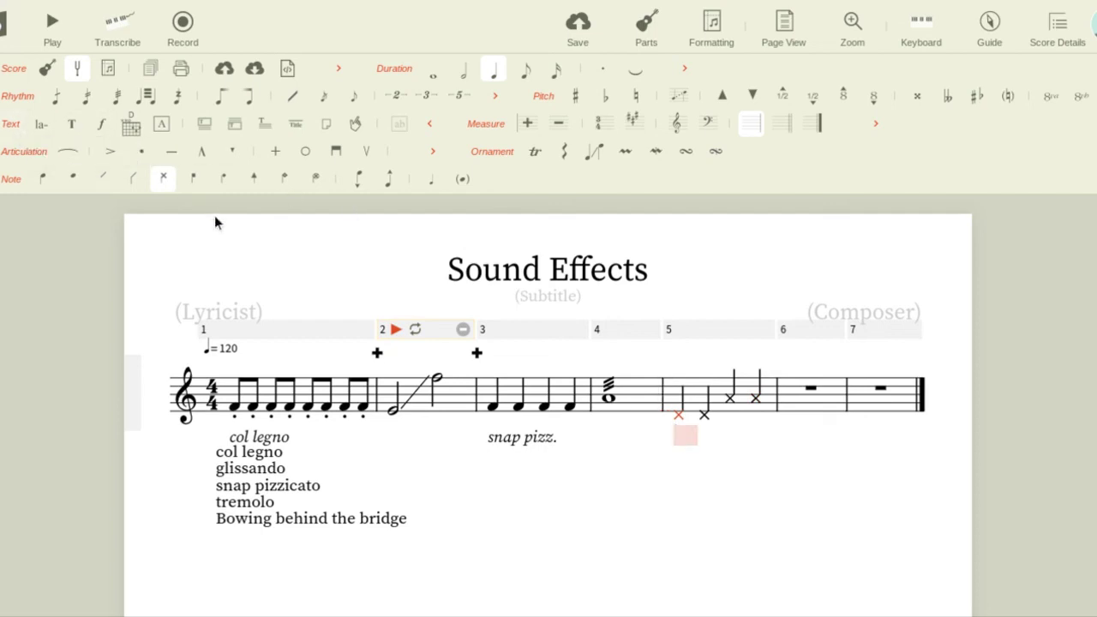
pyautogui.write('bow behind bridge')
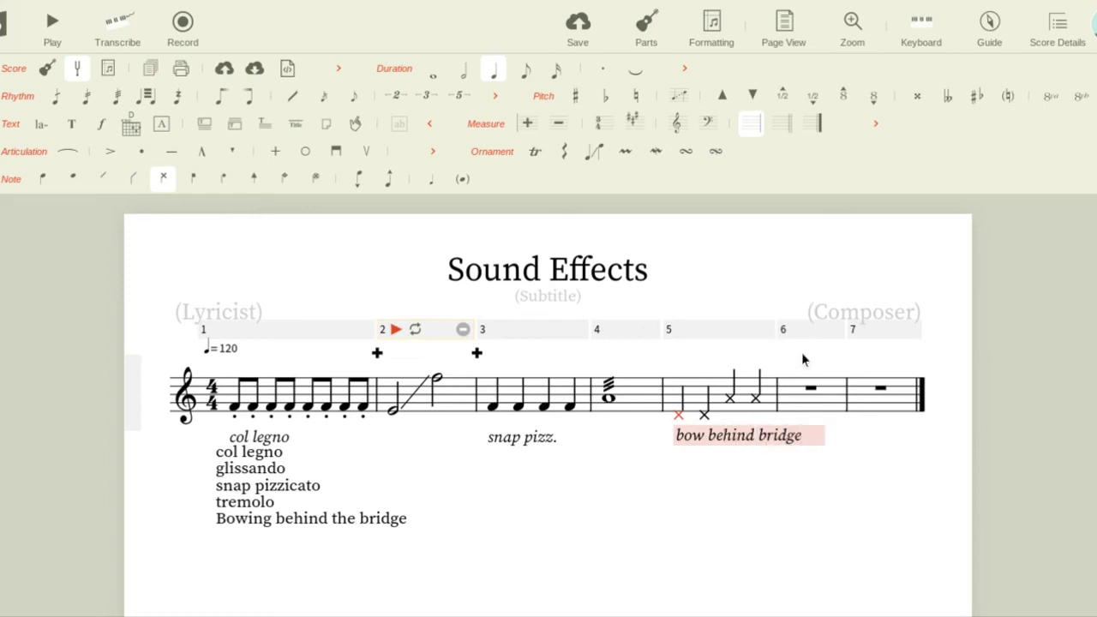
pyautogui.press('Escape')
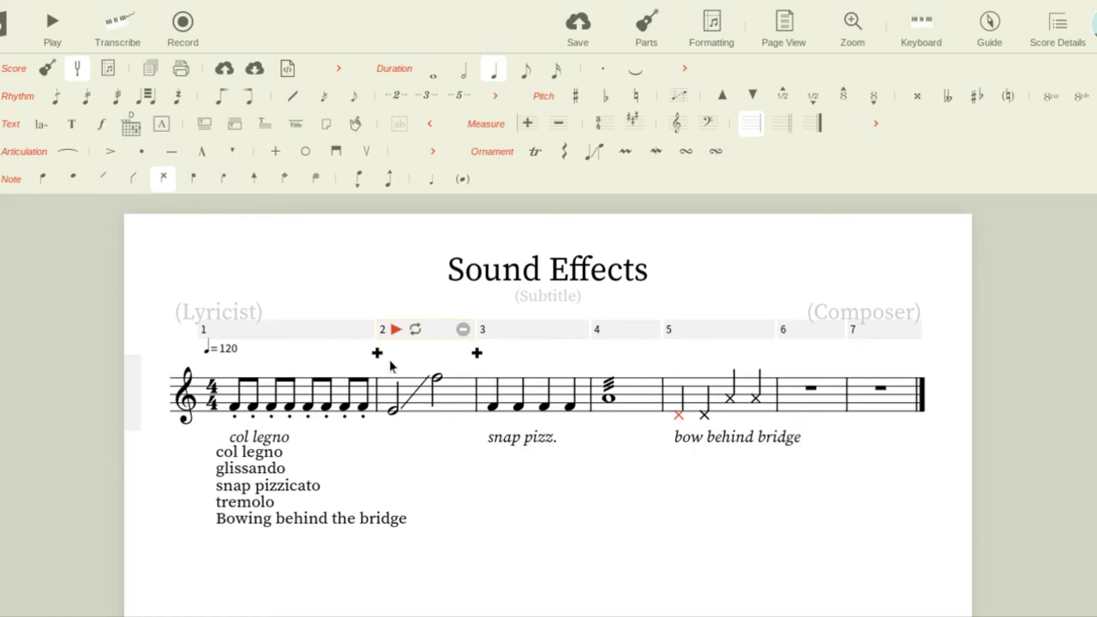